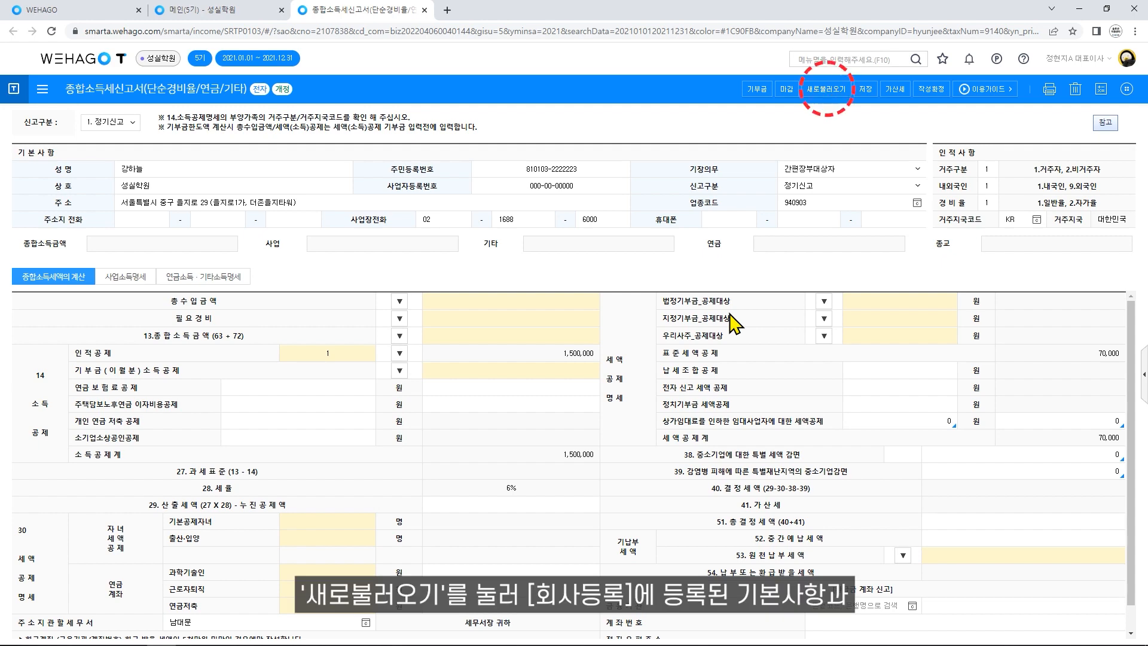
Reload the basic details from the company registration and check the taxpayer name.
left_click(825, 89)
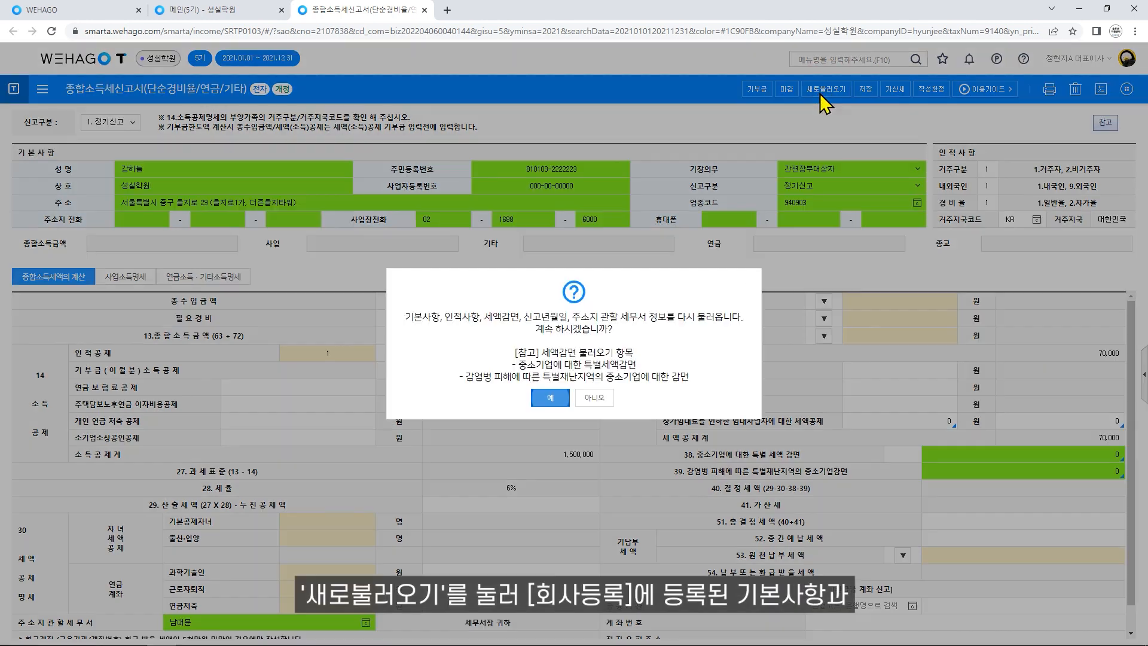
left_click(546, 404)
left_click(307, 172)
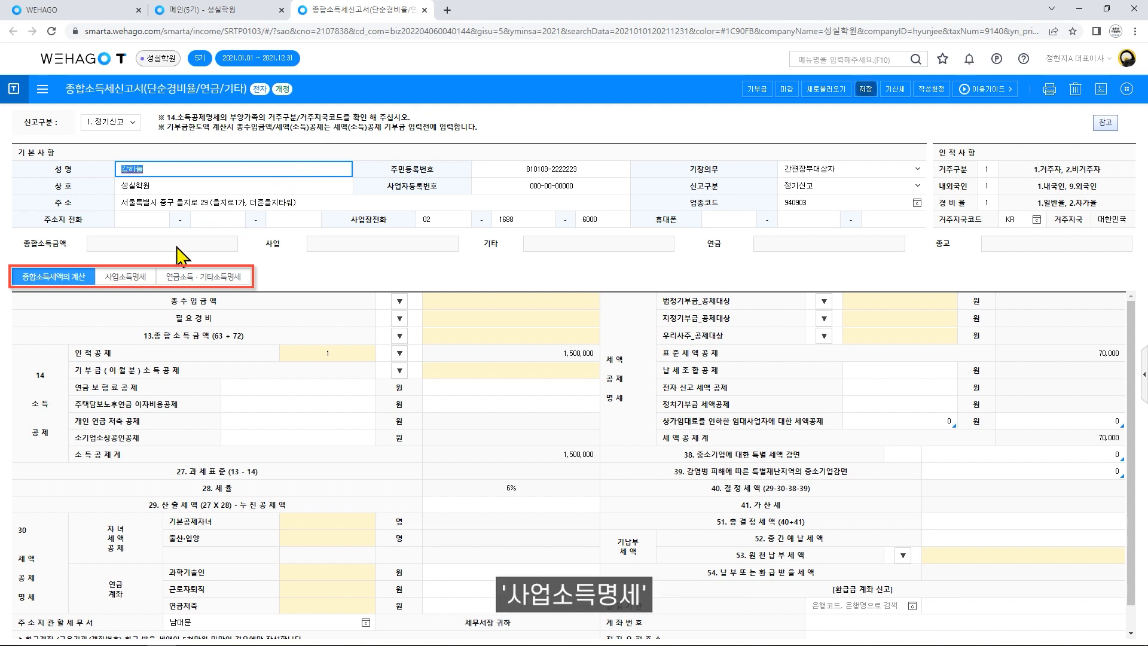
Review the income statement tabs, ending on the business income statement (사업소득명세).
left_click(134, 277)
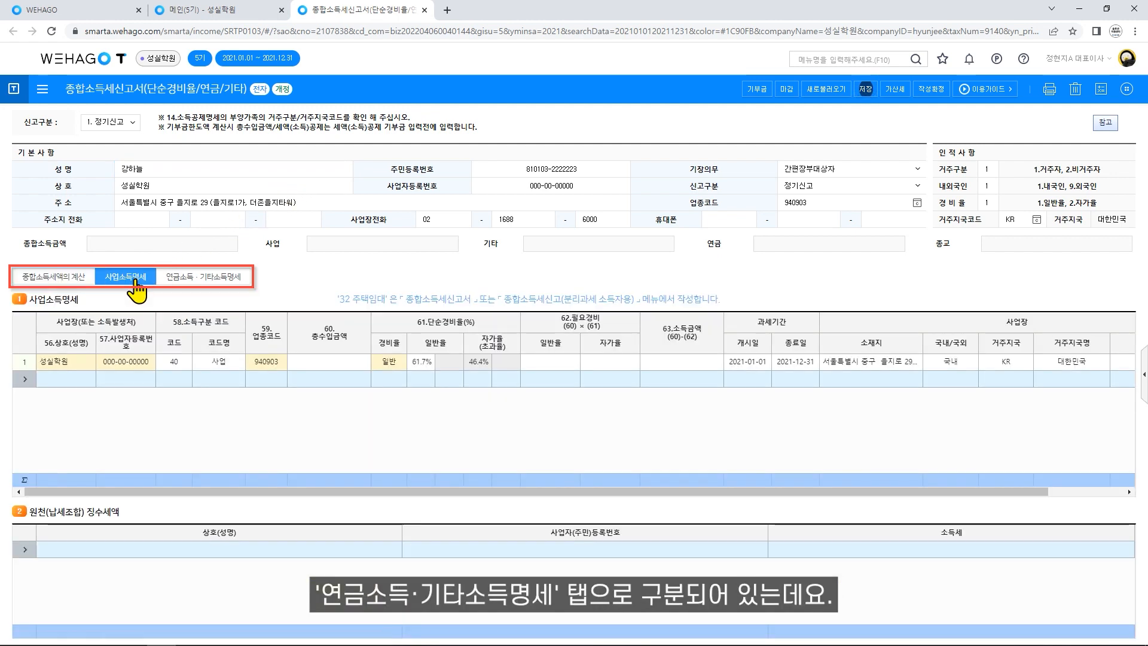
left_click(244, 283)
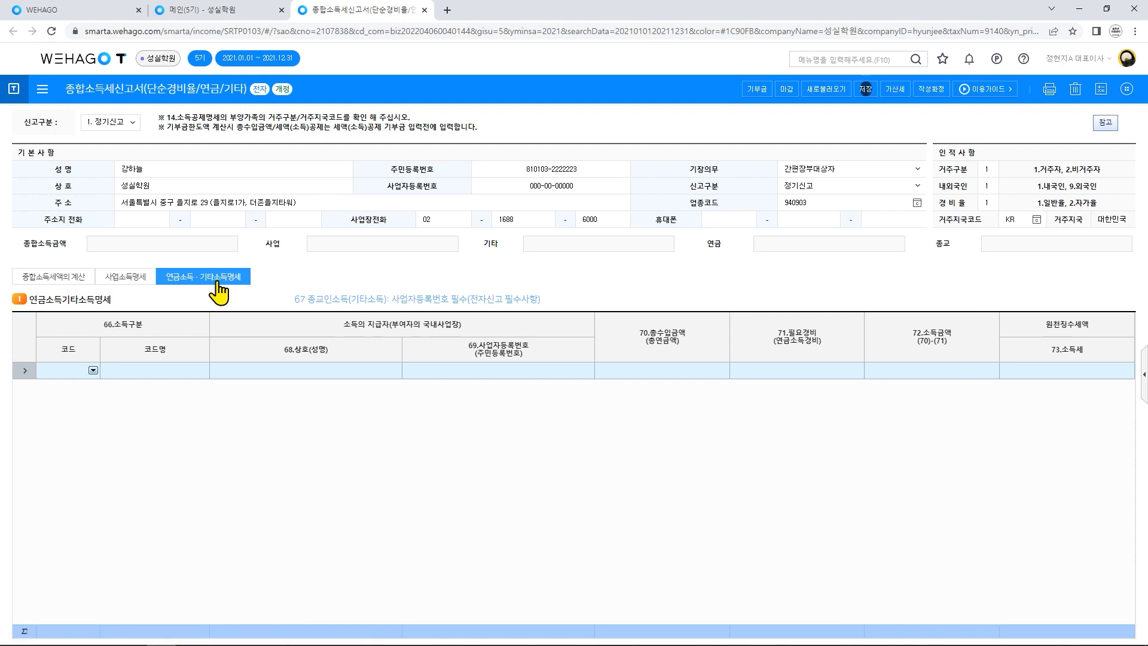
left_click(90, 278)
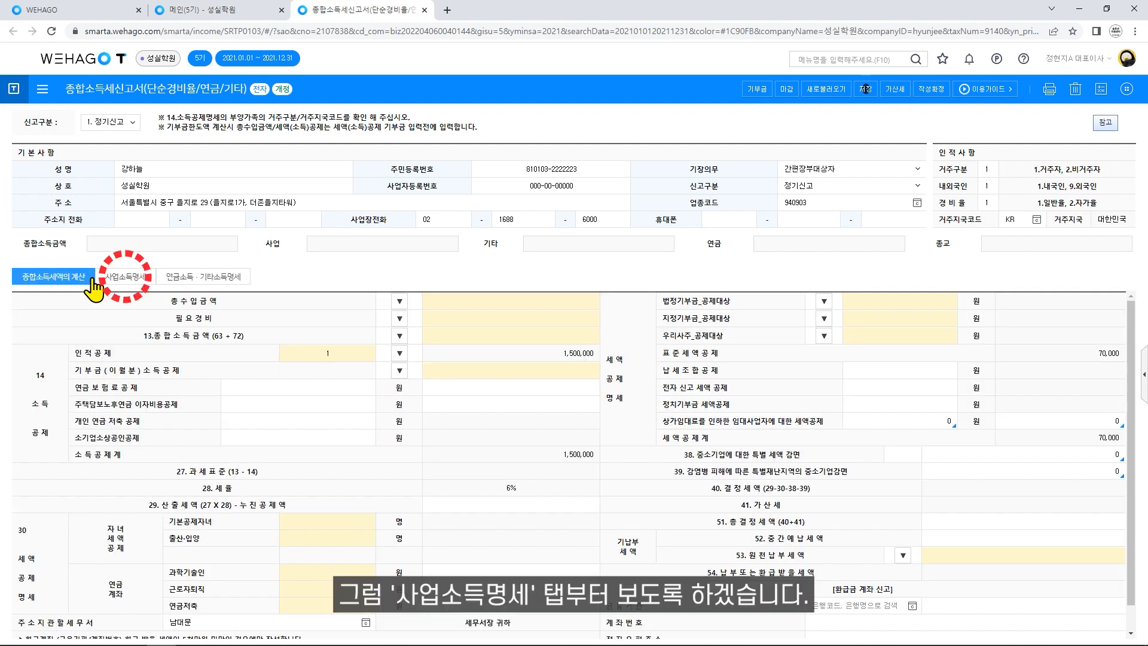
left_click(153, 280)
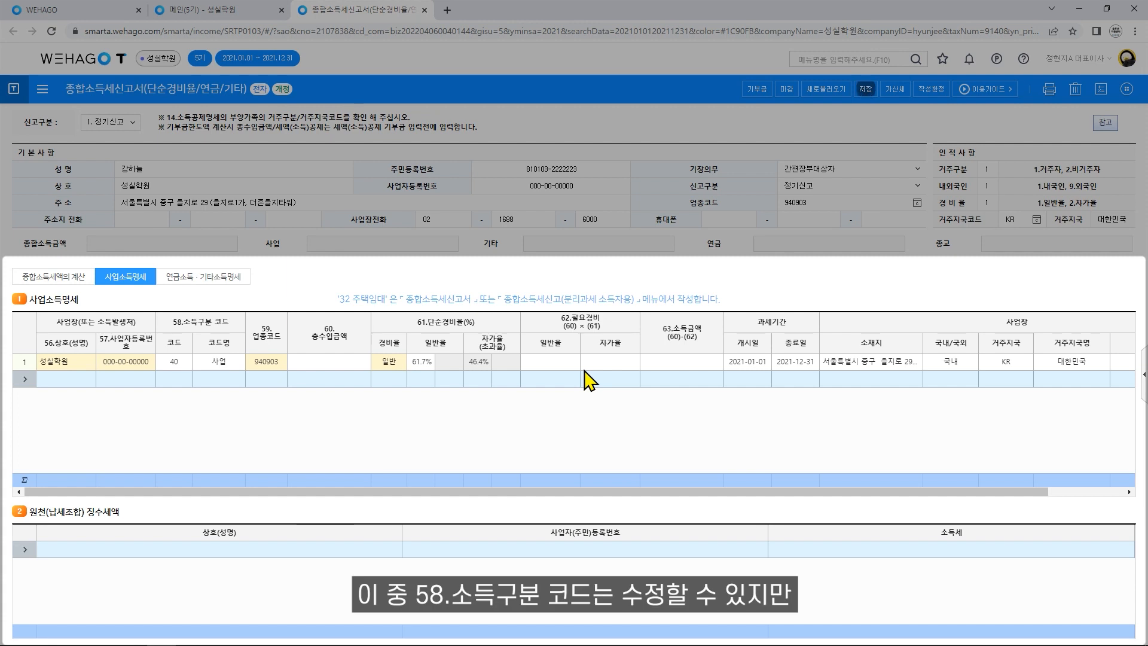
Give business row 1 income code 40.사업 and total revenue 60,000,000.
left_click(185, 362)
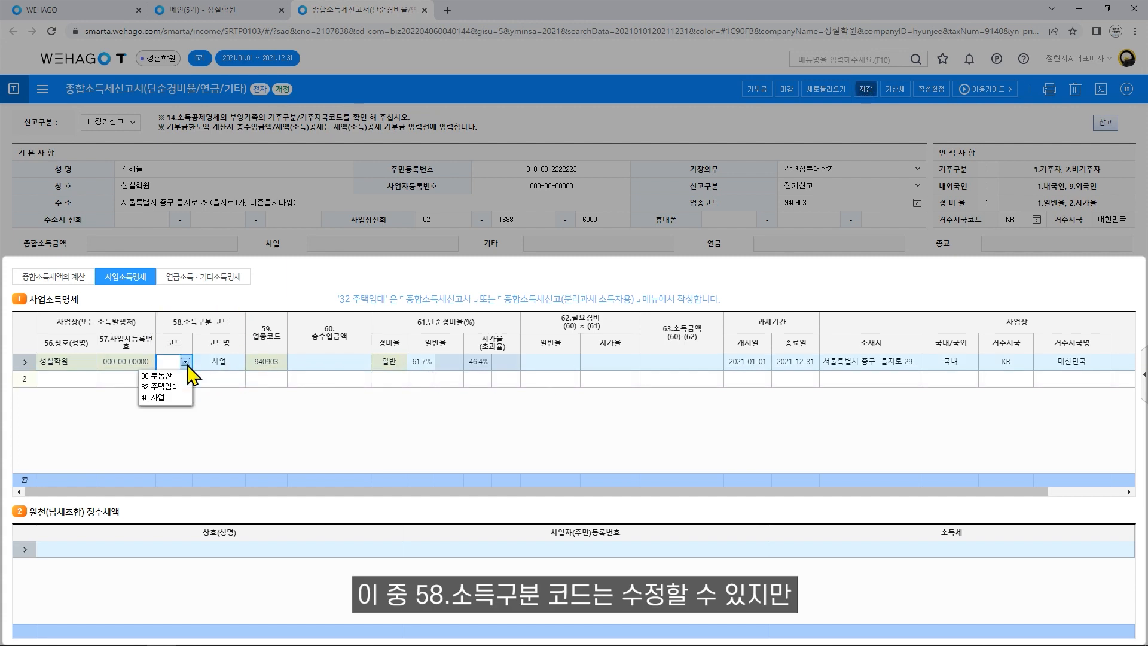
left_click(187, 397)
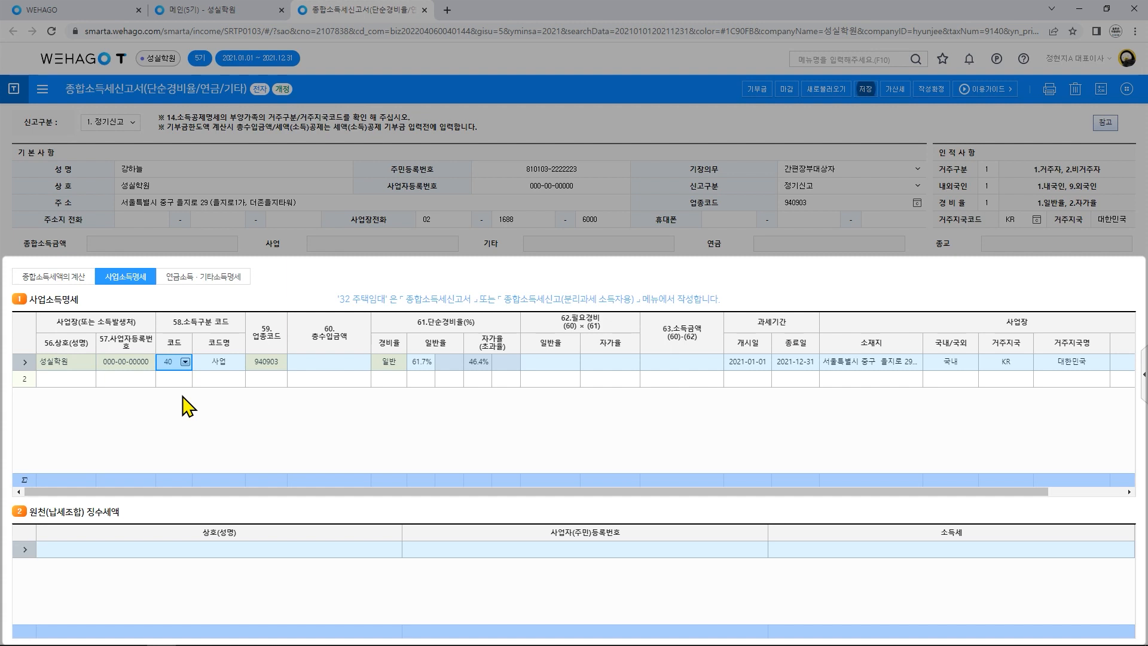
left_click(350, 375)
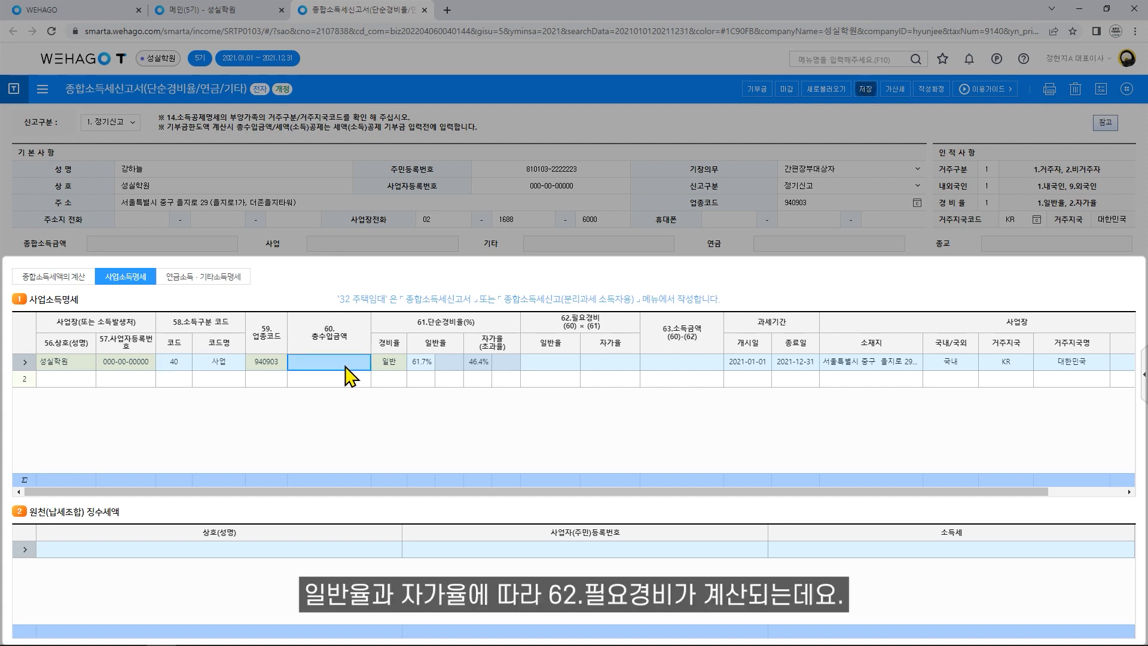
type("60000000")
key("Return")
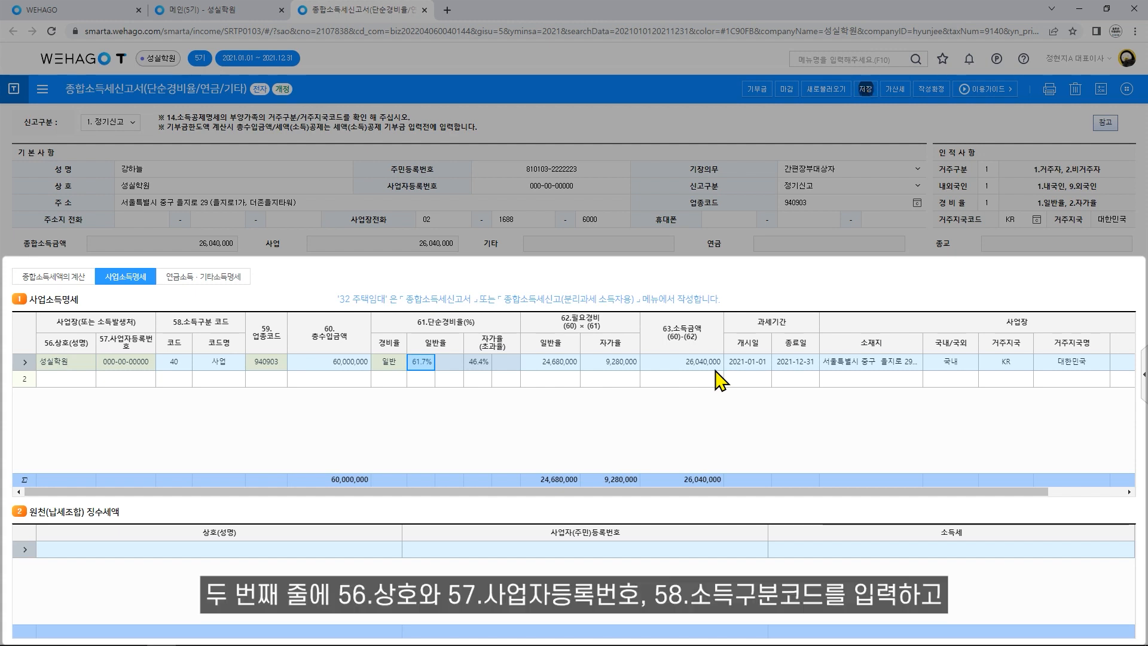
Add a second business row with trade name 삼성보험 and its business registration number.
left_click(55, 381)
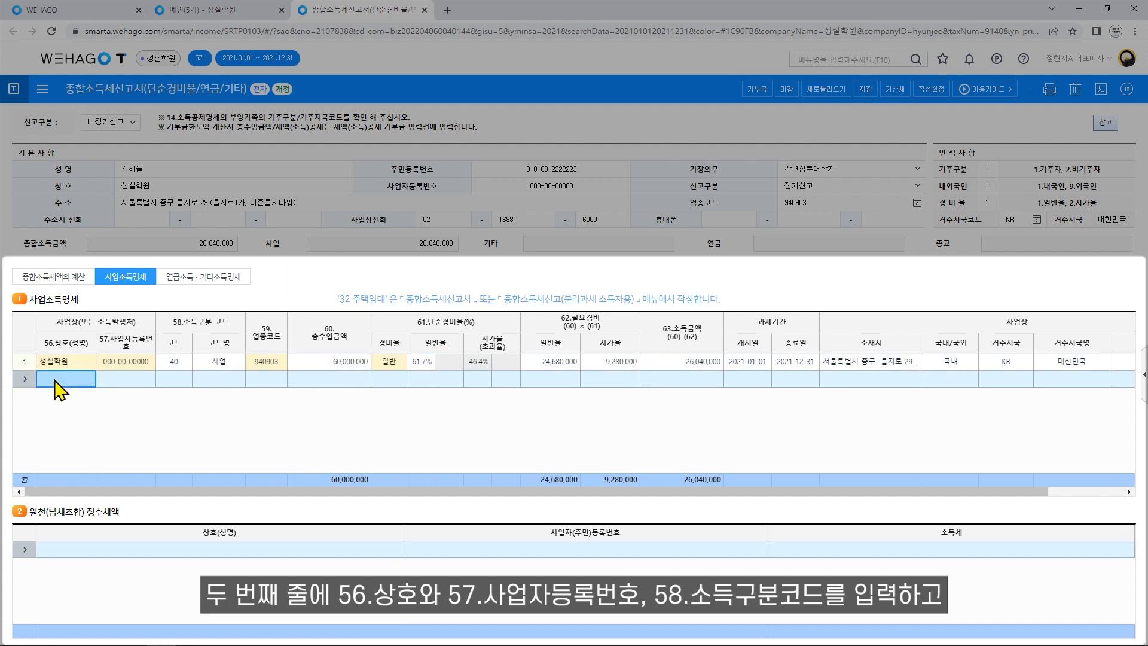
left_click(54, 379)
type("삼스성보험")
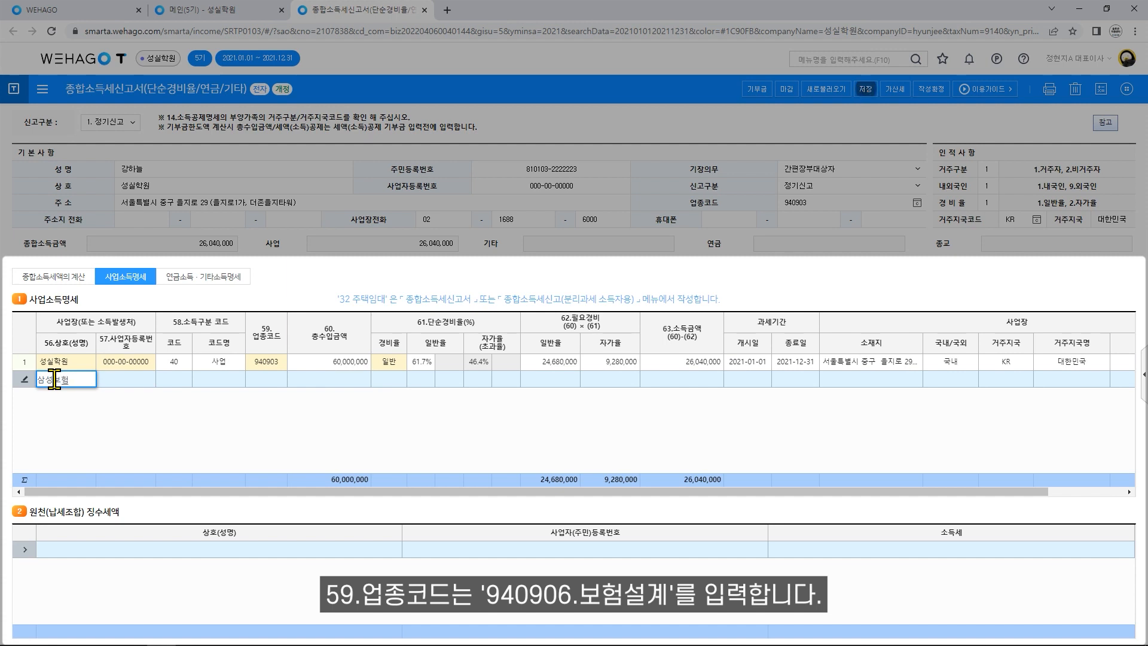
key("Return")
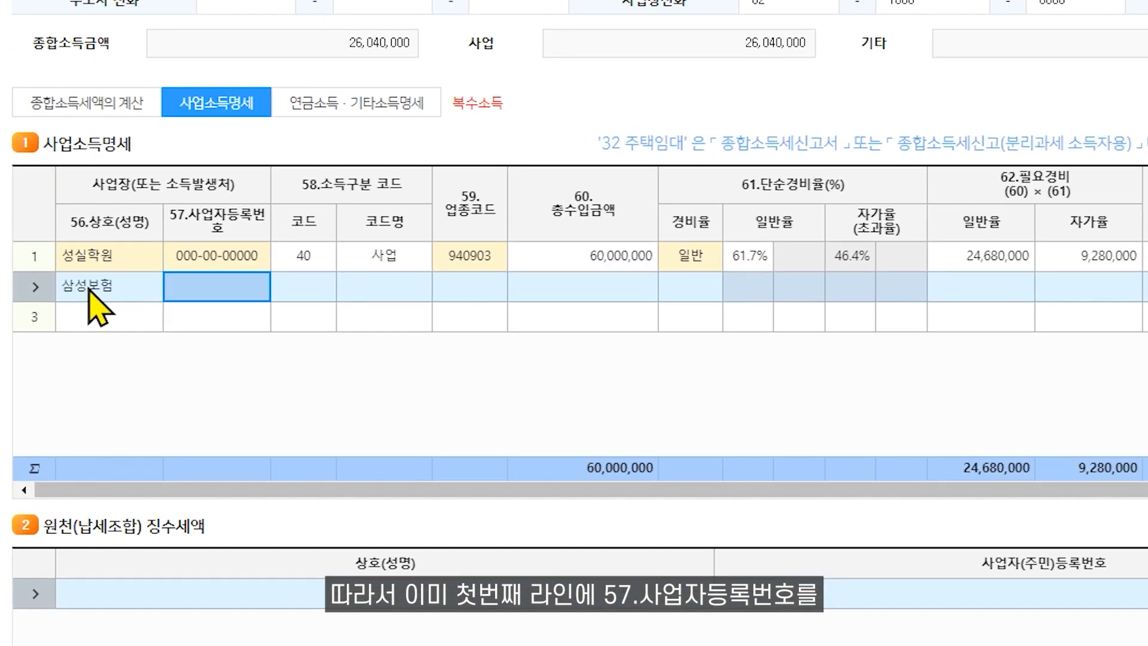
left_click(245, 289)
type("000-00-00001")
key("Return")
Fill row 2 with code 40, industry 940906, revenue 40,000,000 and location 서울특별시 중구.
type("40")
key("Return")
type("940906")
key("Return")
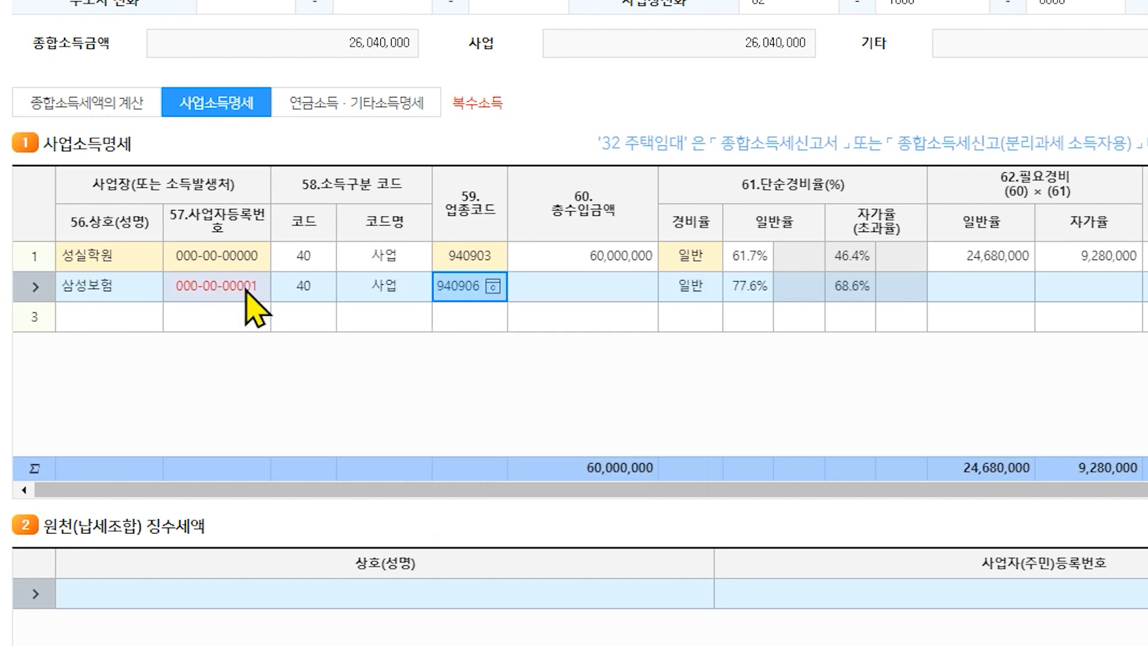
key("Return")
type("40000000")
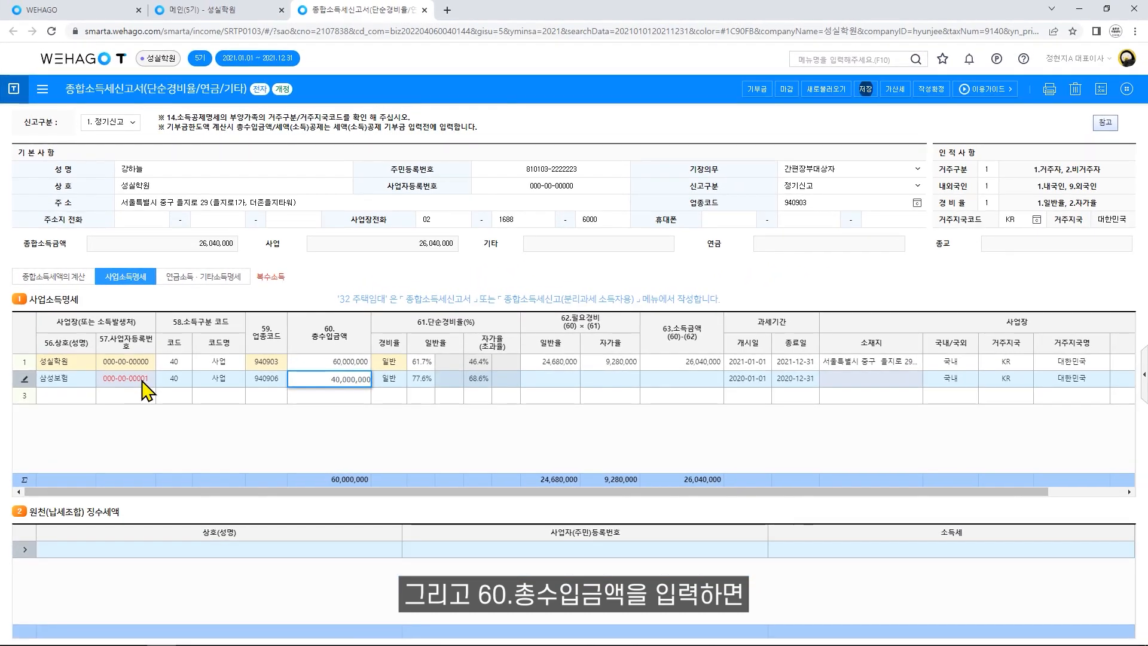
key("Return")
key("Return")
key("Return")
key("Return")
key("Return")
key("Return")
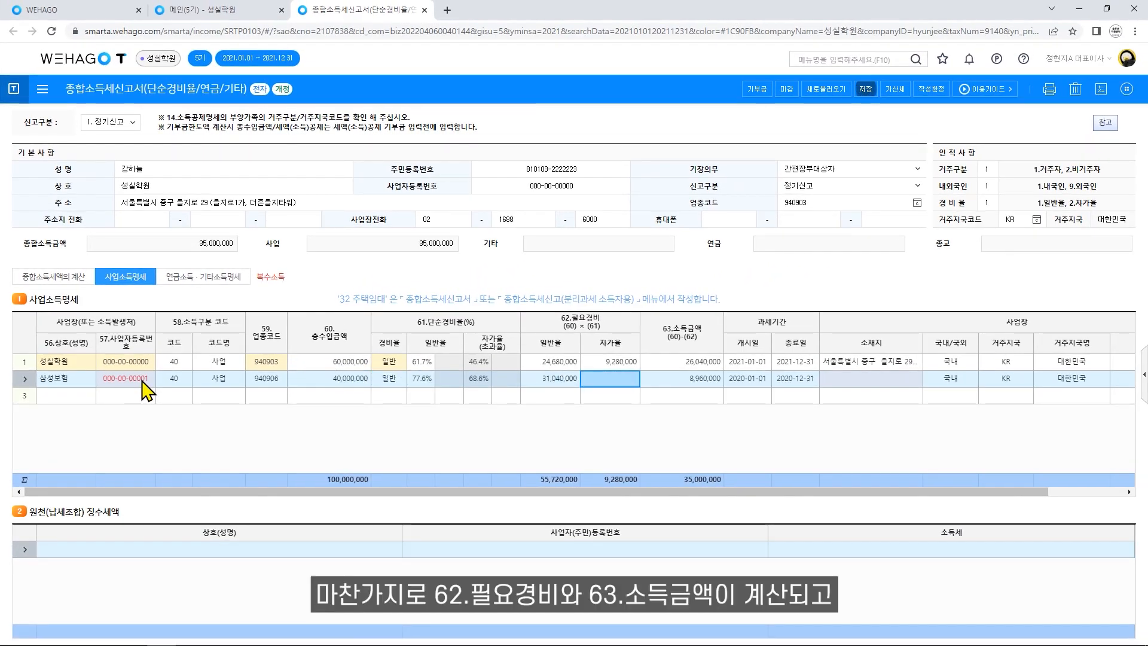
type("서울특별시 중구")
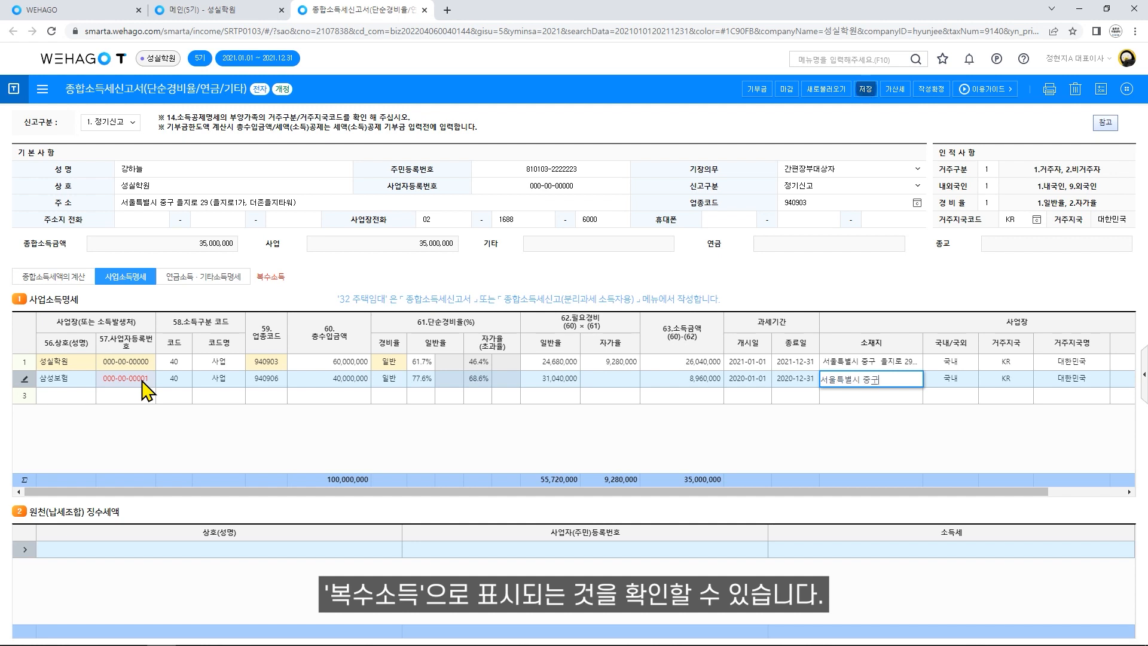
key("Return")
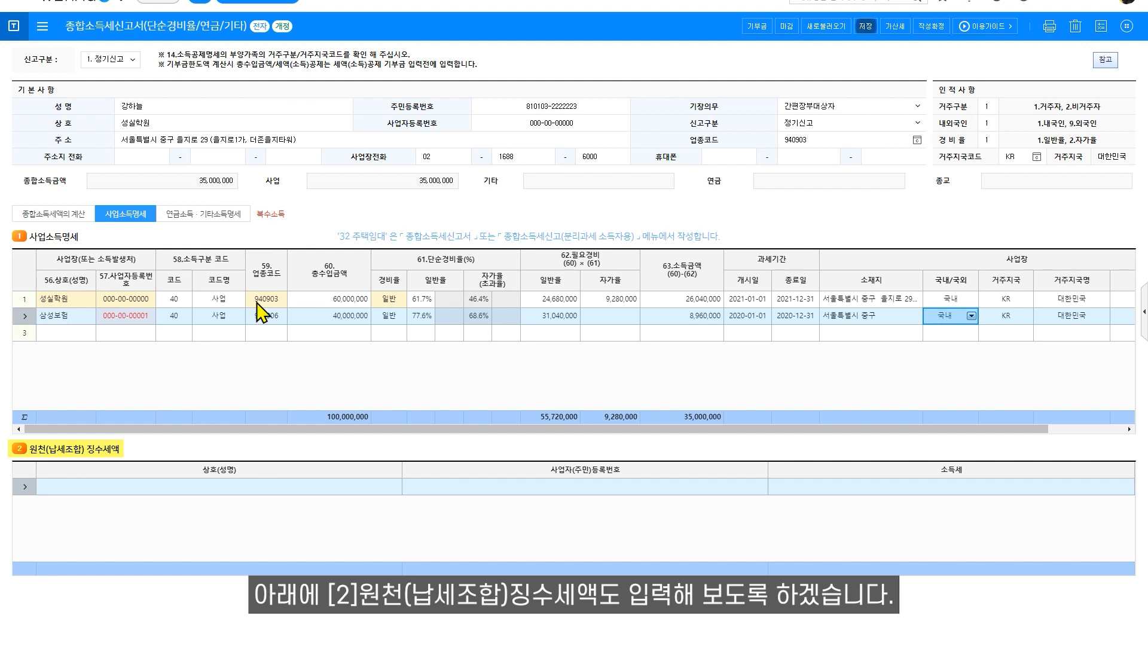
Enter withholding payer 더존학원 with its registration number and 1,800,000 income tax withheld.
left_click(148, 491)
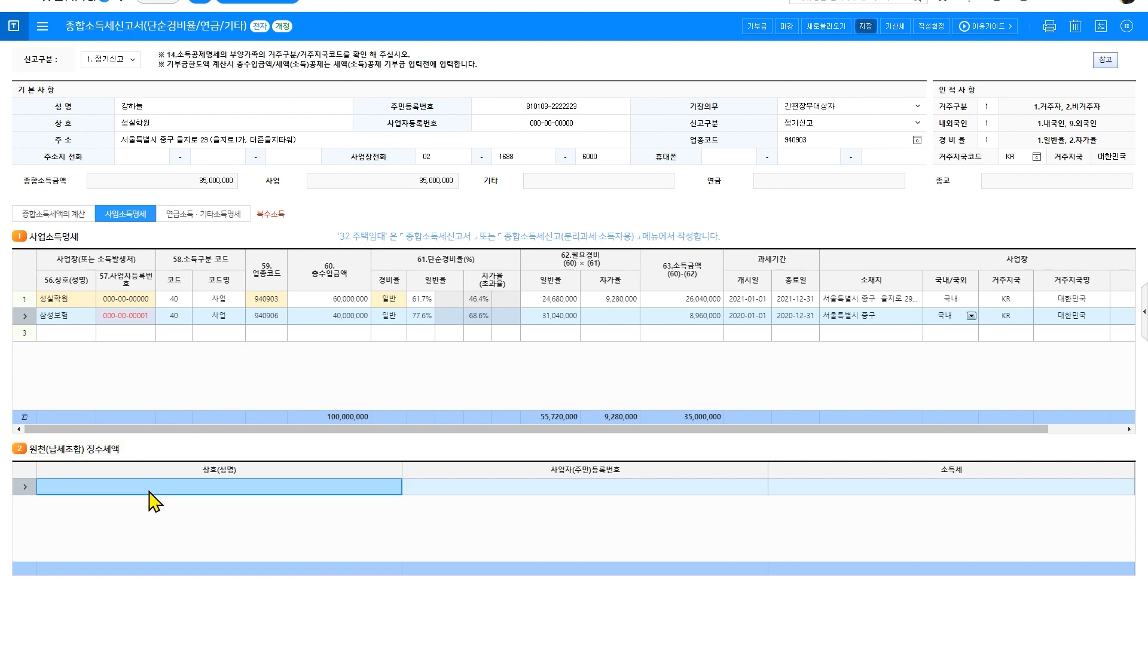
type("더존학원")
key("Return")
type("1111111119")
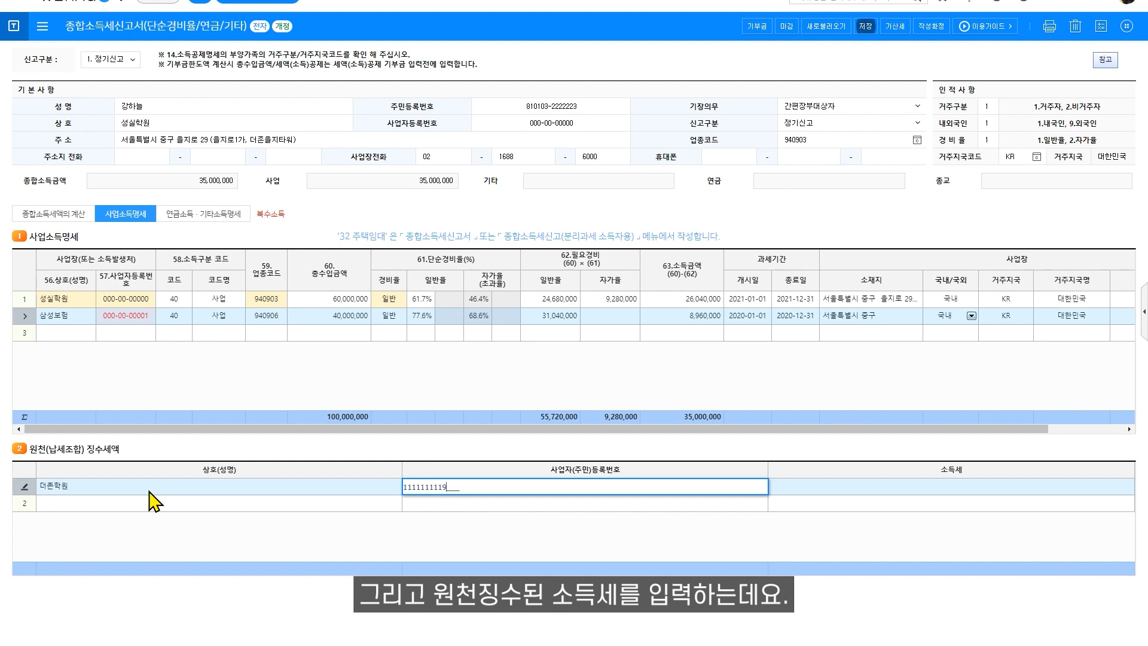
key("Return")
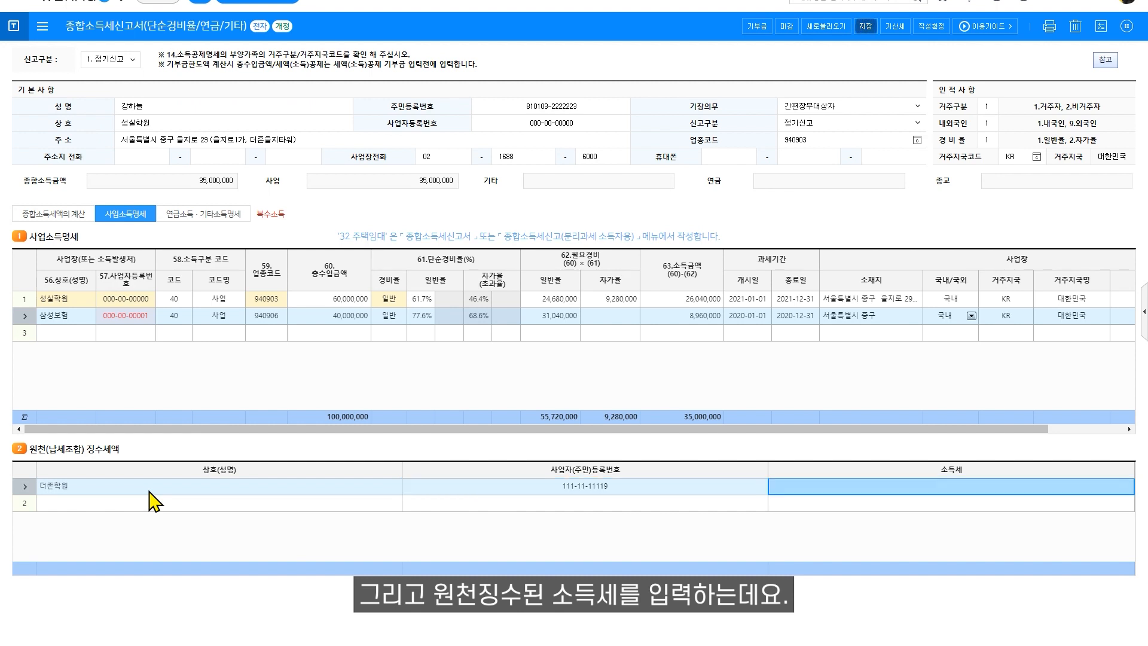
type("1800000")
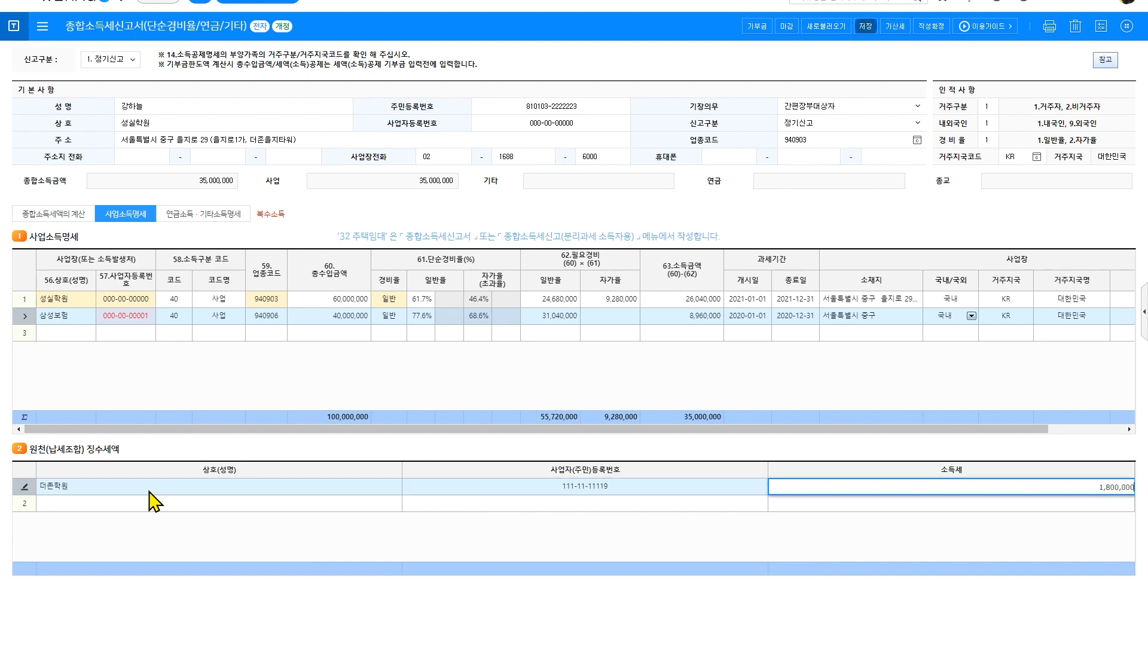
key("Return")
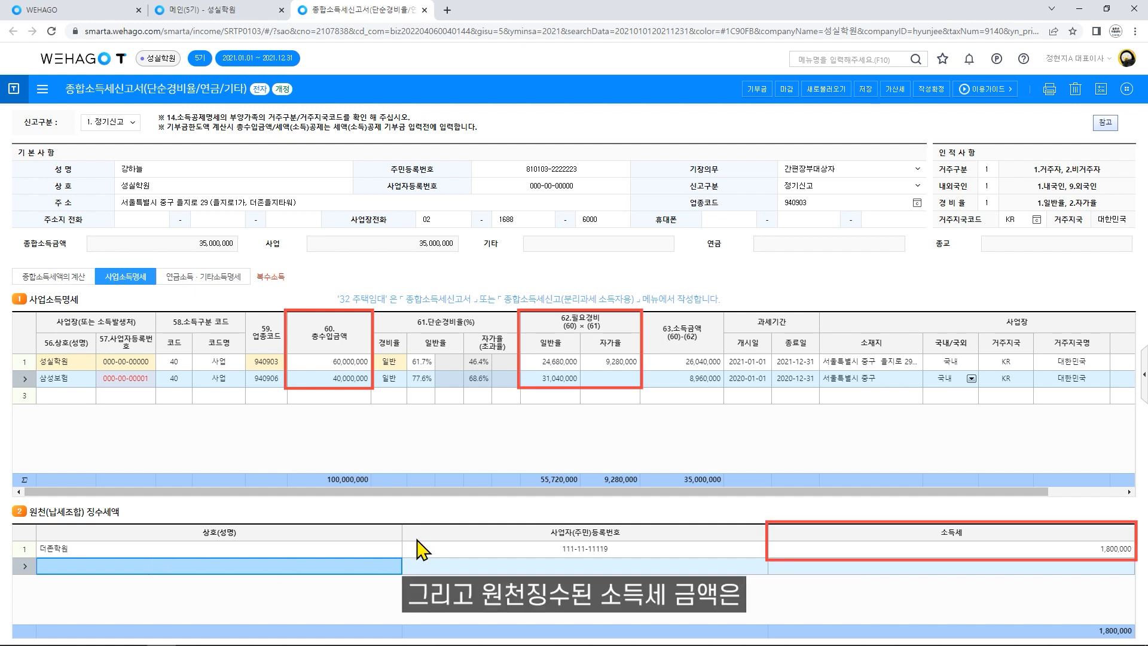
Check the tax calculation sheet, then open the pension and other income statement's code list.
left_click(72, 281)
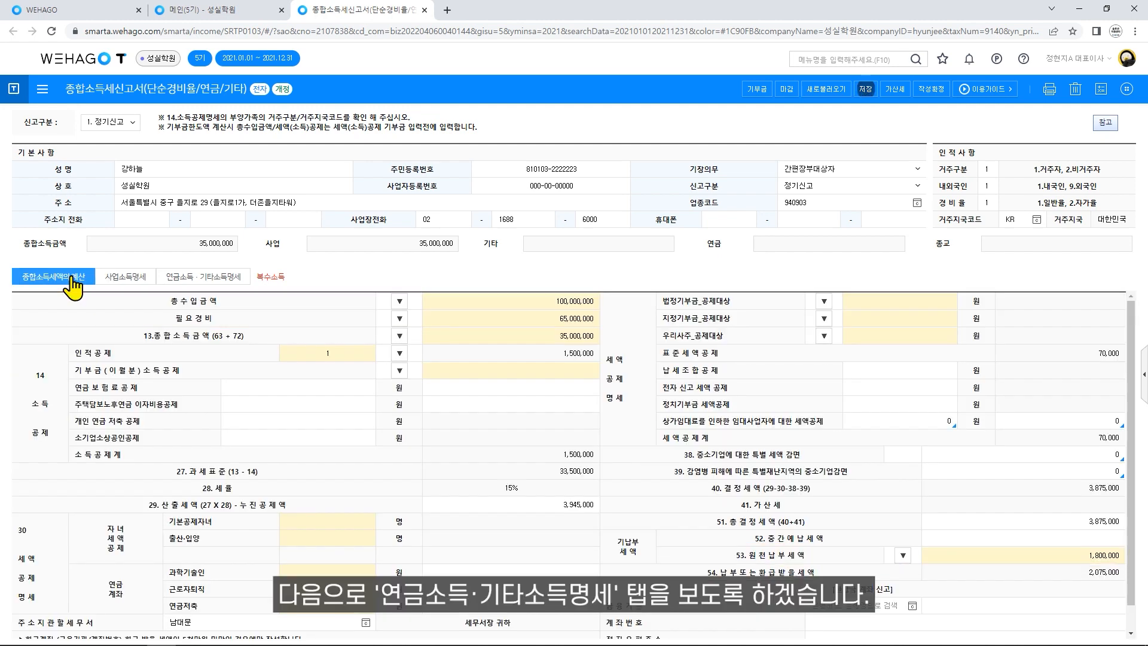
left_click(235, 286)
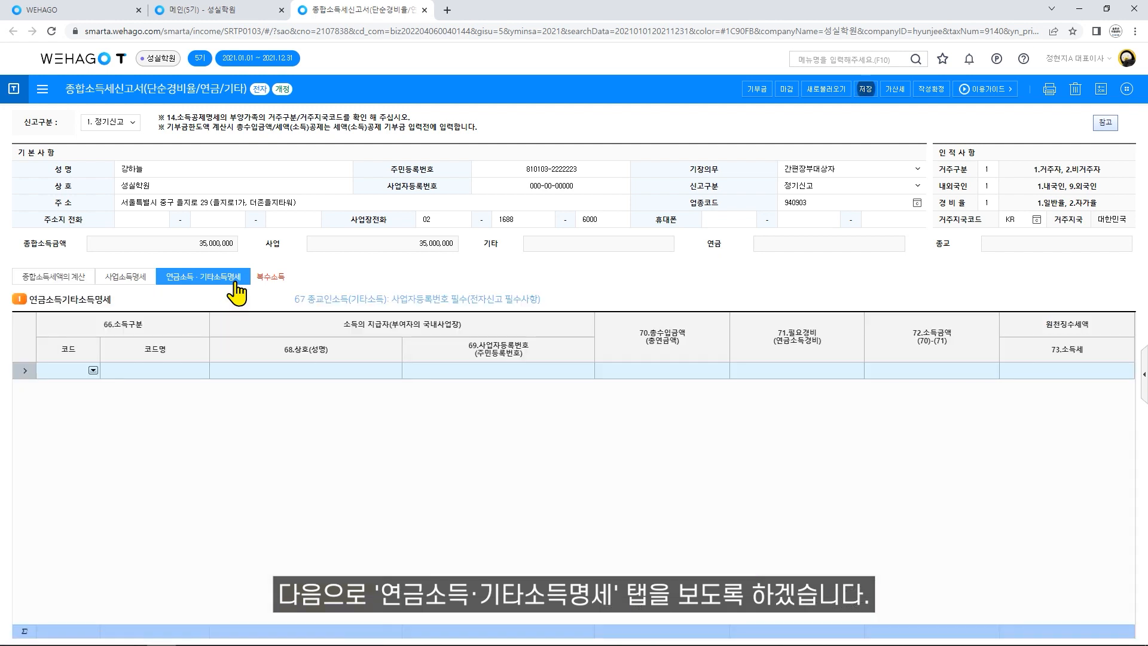
left_click(93, 371)
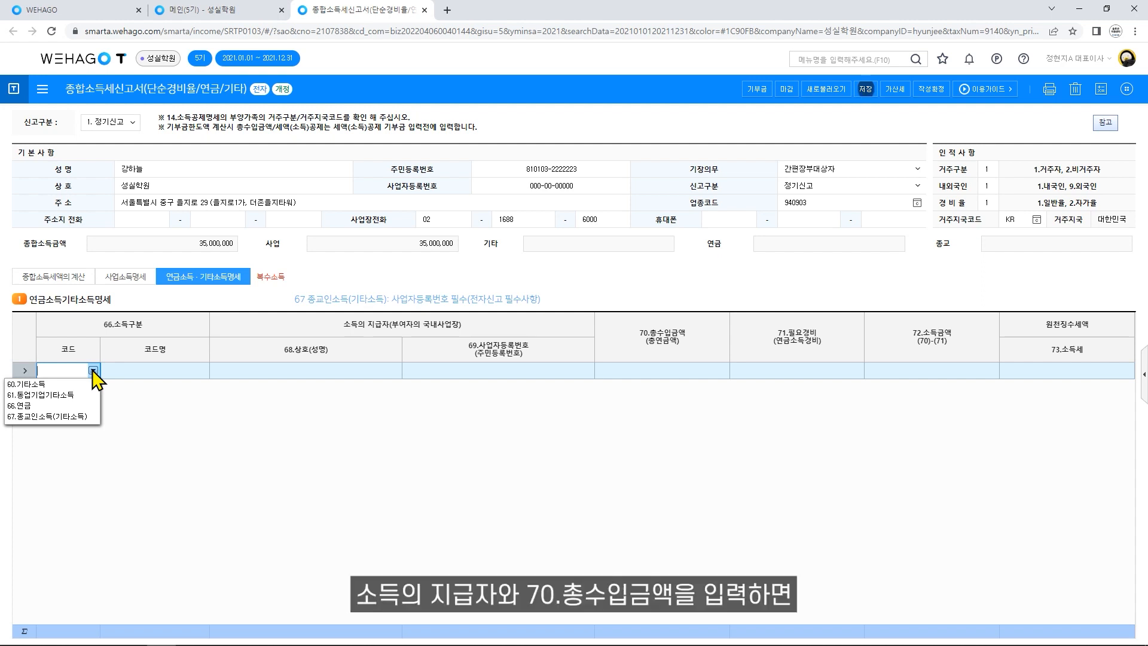
Set pension row 1 to code 66.연금 with 45,000,000 total receipts, then return to the tax calculation.
left_click(83, 406)
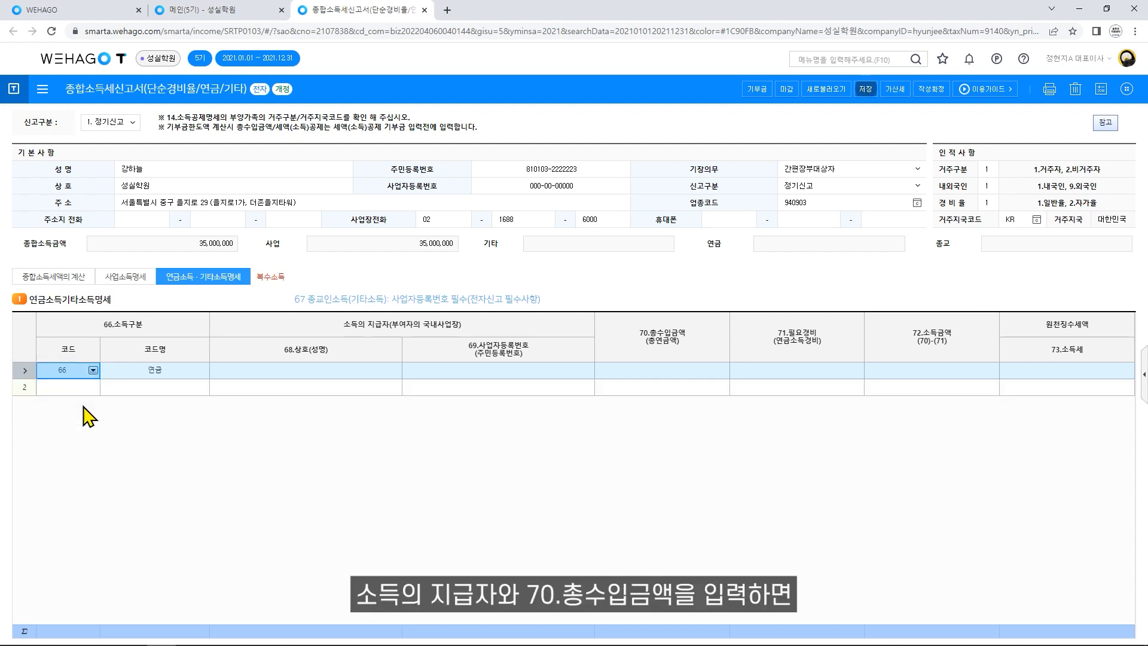
left_click(662, 374)
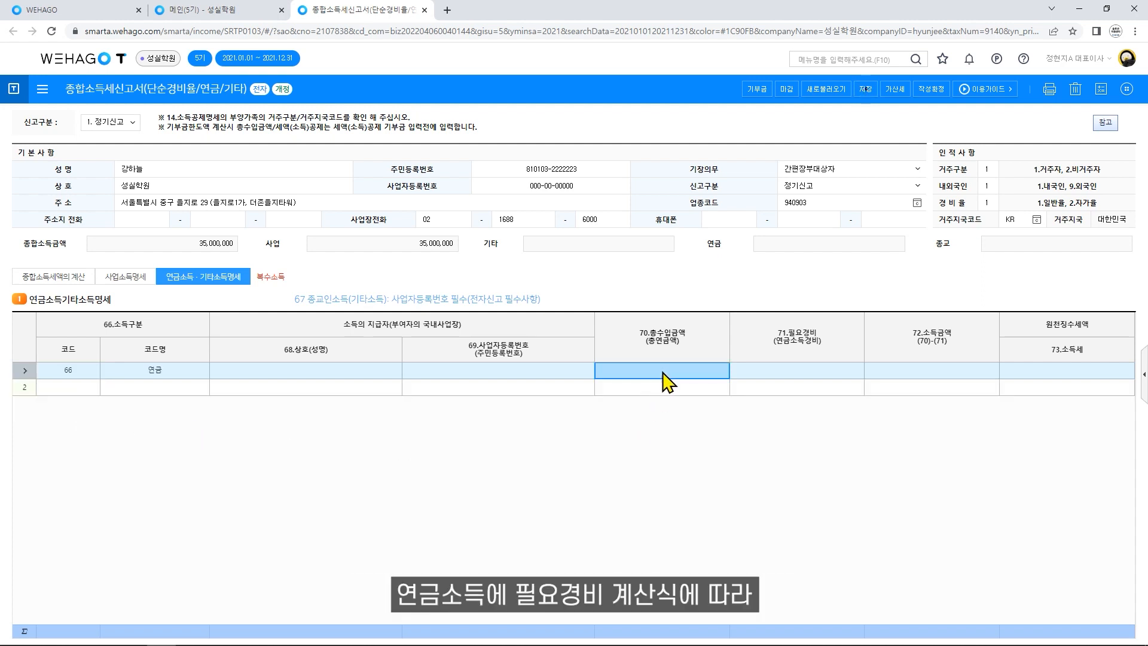
left_click(662, 370)
type("4500000")
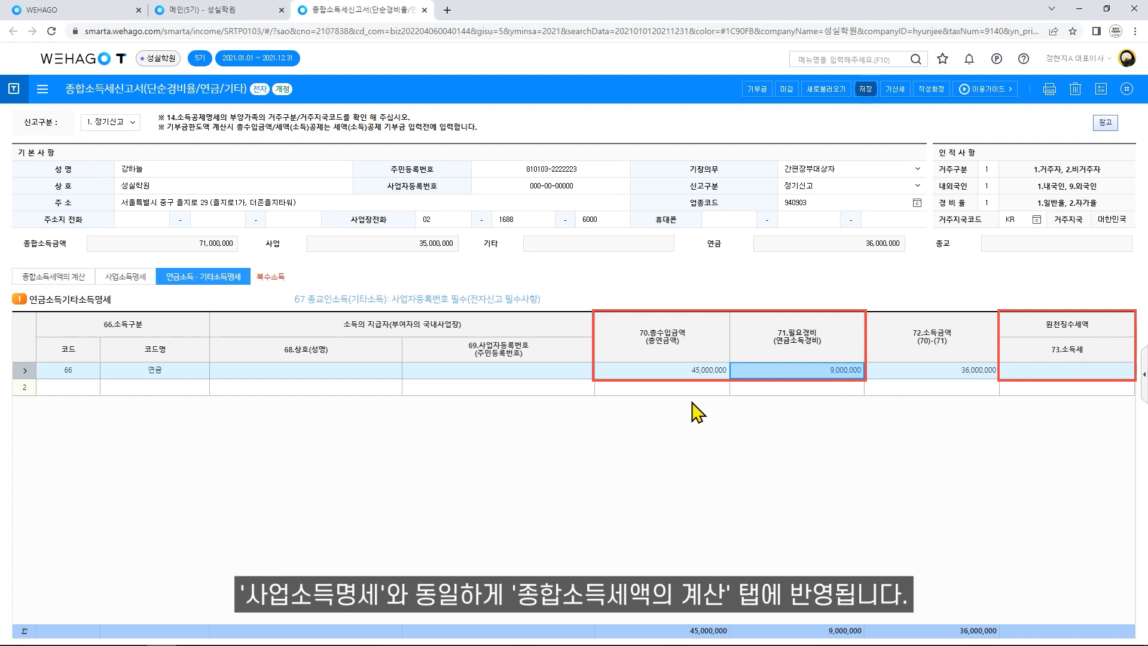
left_click(72, 292)
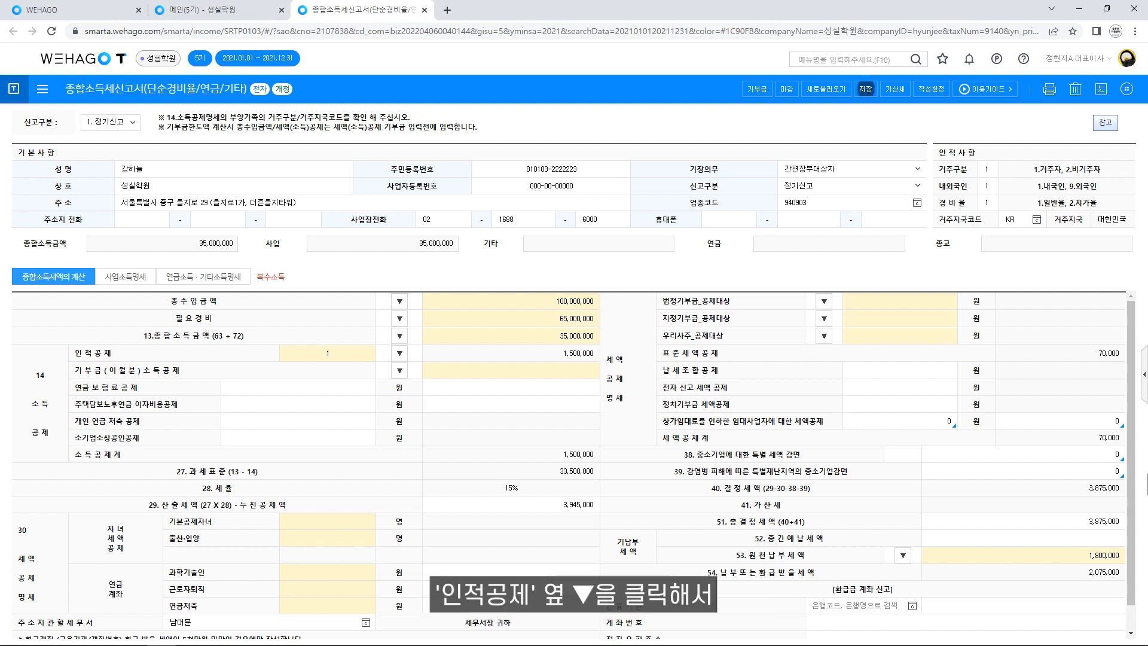
Add a spouse row to the personal deductions with name and resident number.
left_click(399, 353)
left_click(291, 274)
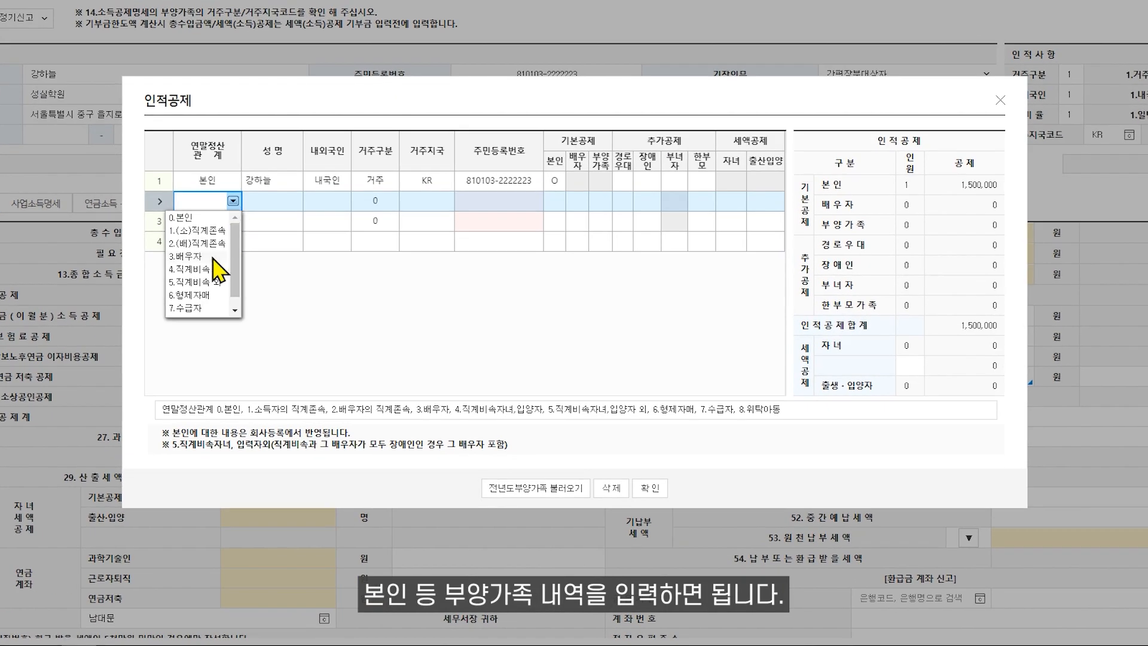
left_click(211, 256)
left_click(261, 204)
type("배우자")
key("Return")
key("Return")
key("Return")
Add a lineal descendant (child) row with name and resident number, tick the options, and confirm.
key("Return")
left_click(230, 220)
left_click(213, 295)
type("배자녀")
key("Return")
key("Return")
key("Return")
key("Return")
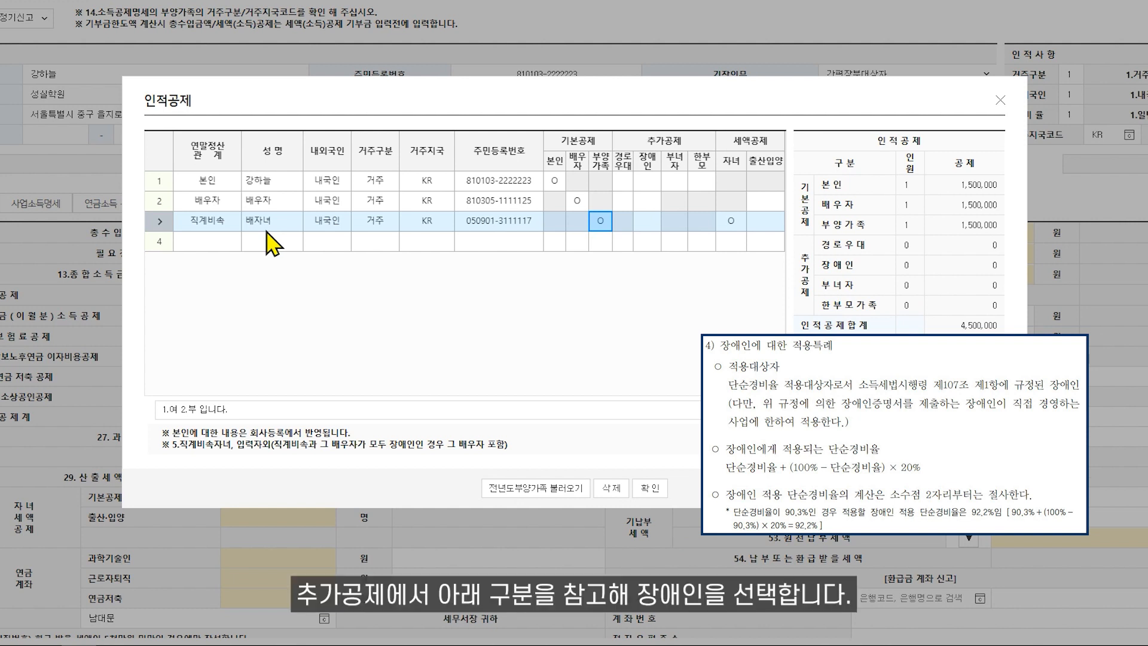
left_click(656, 183)
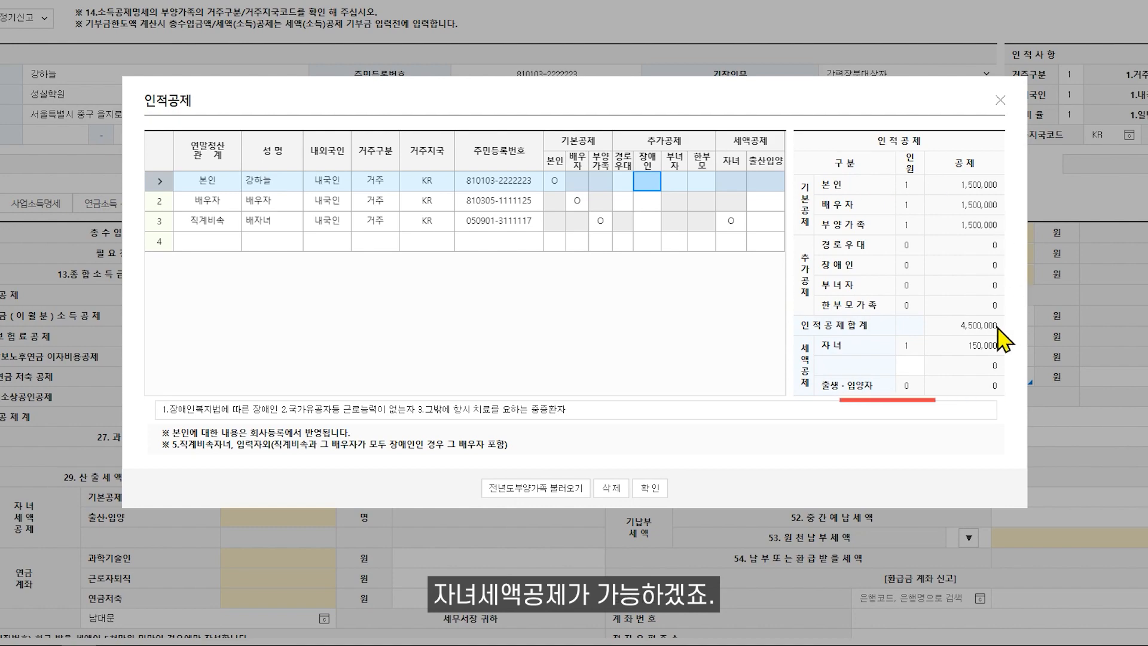
left_click(648, 488)
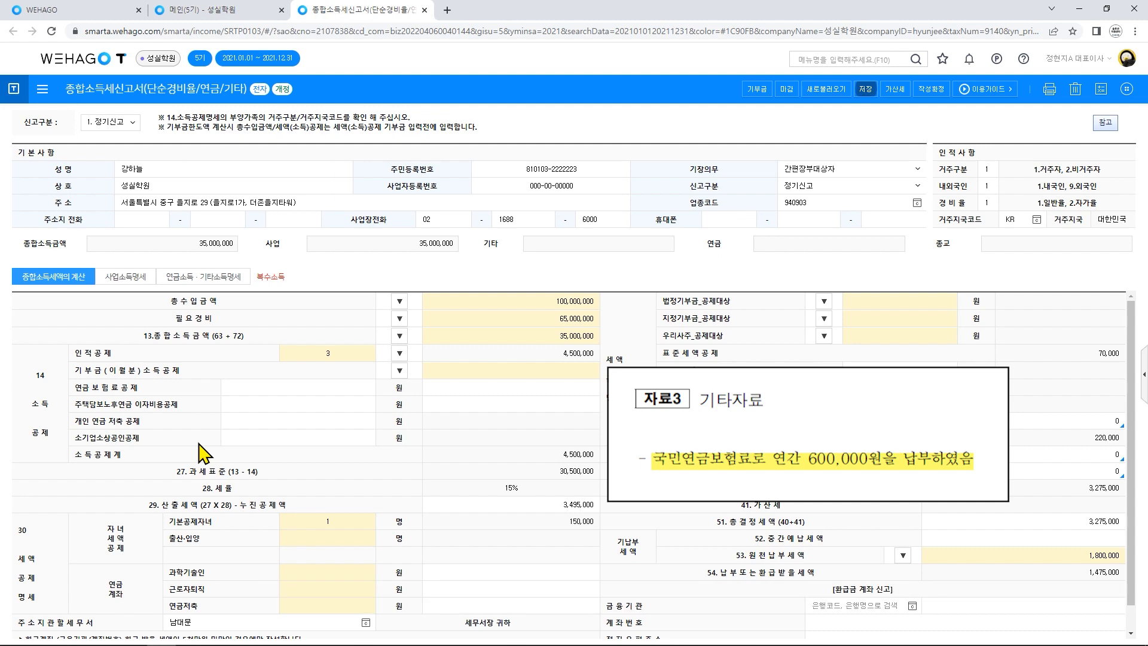
Enter a 600,000 national pension insurance premium deduction.
left_click(321, 389)
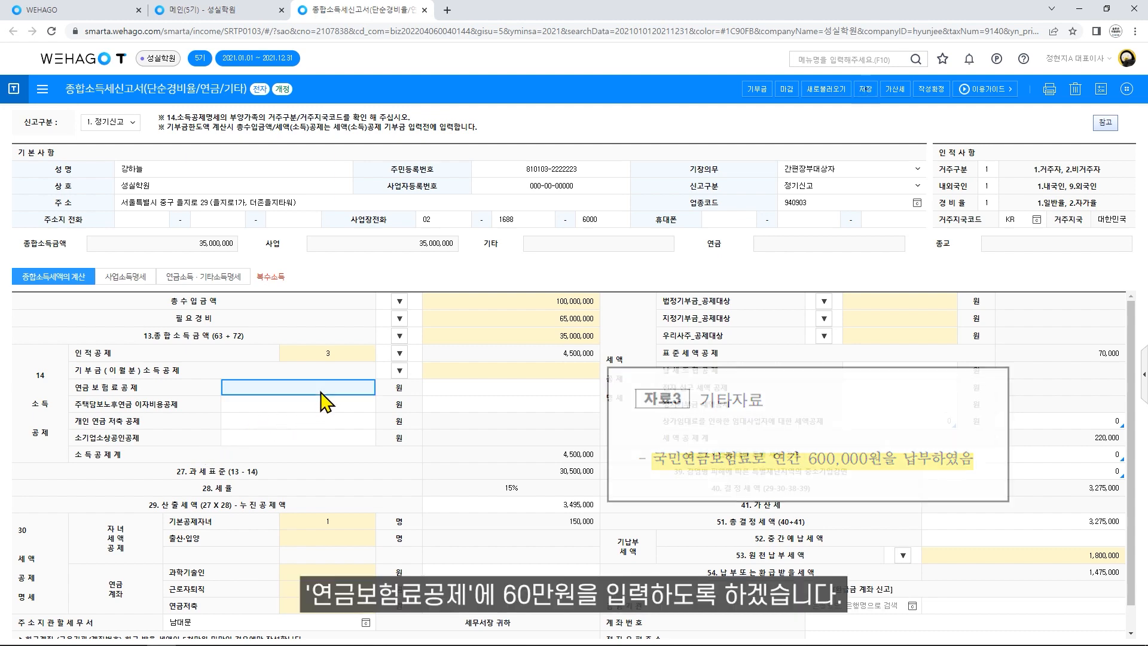
type("600,000")
key("Return")
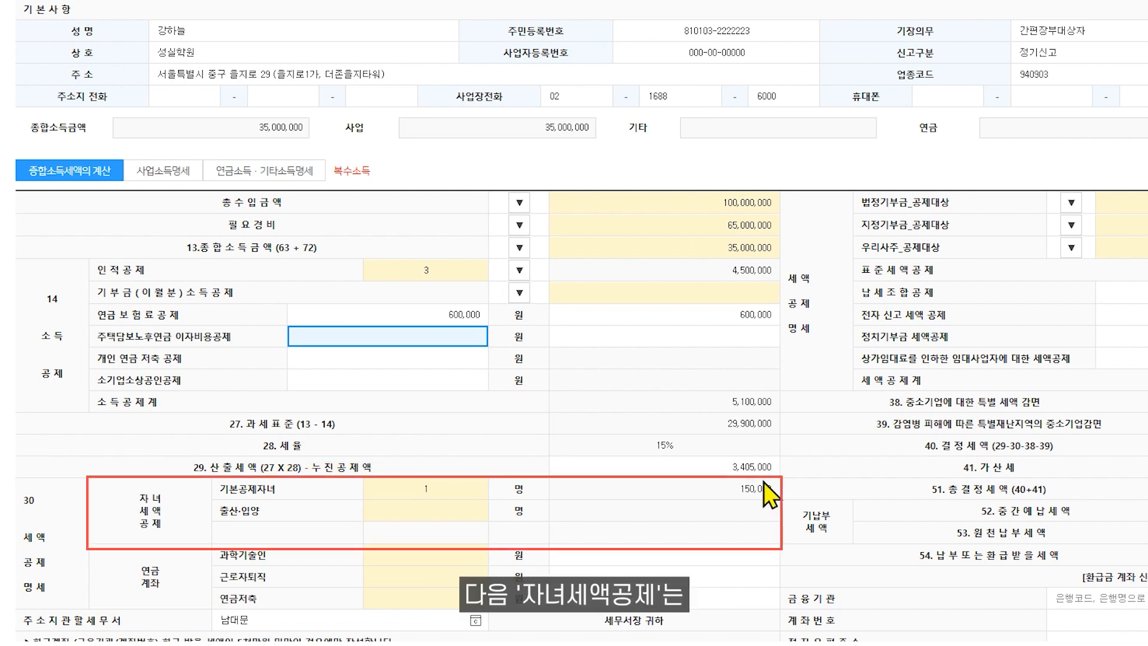
left_click(519, 269)
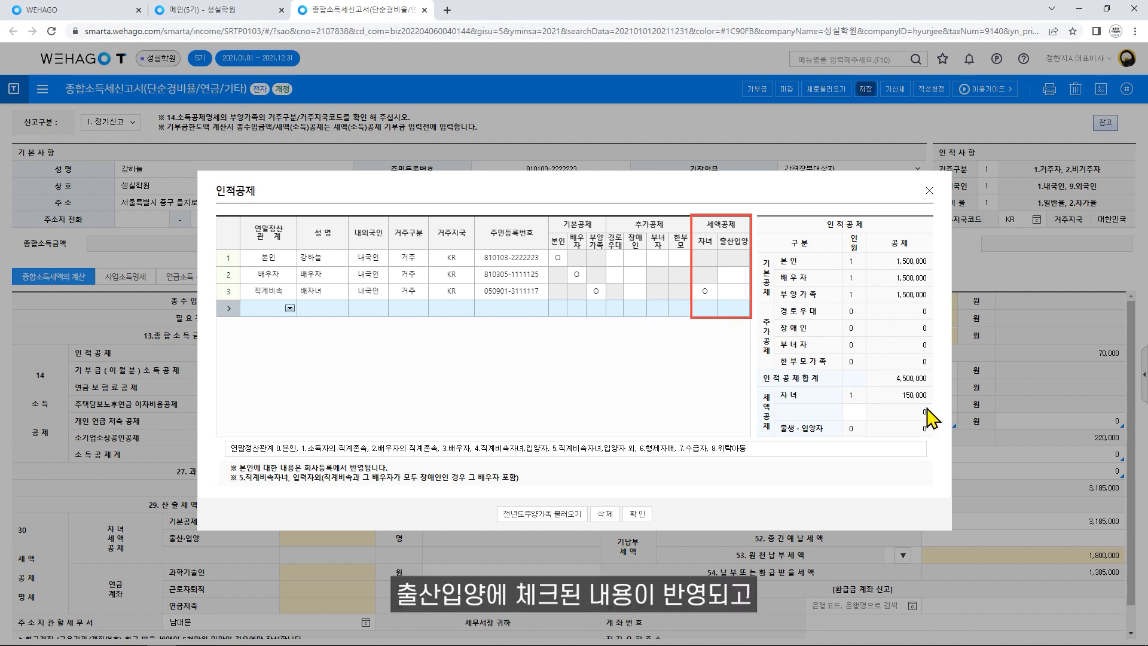
left_click(637, 513)
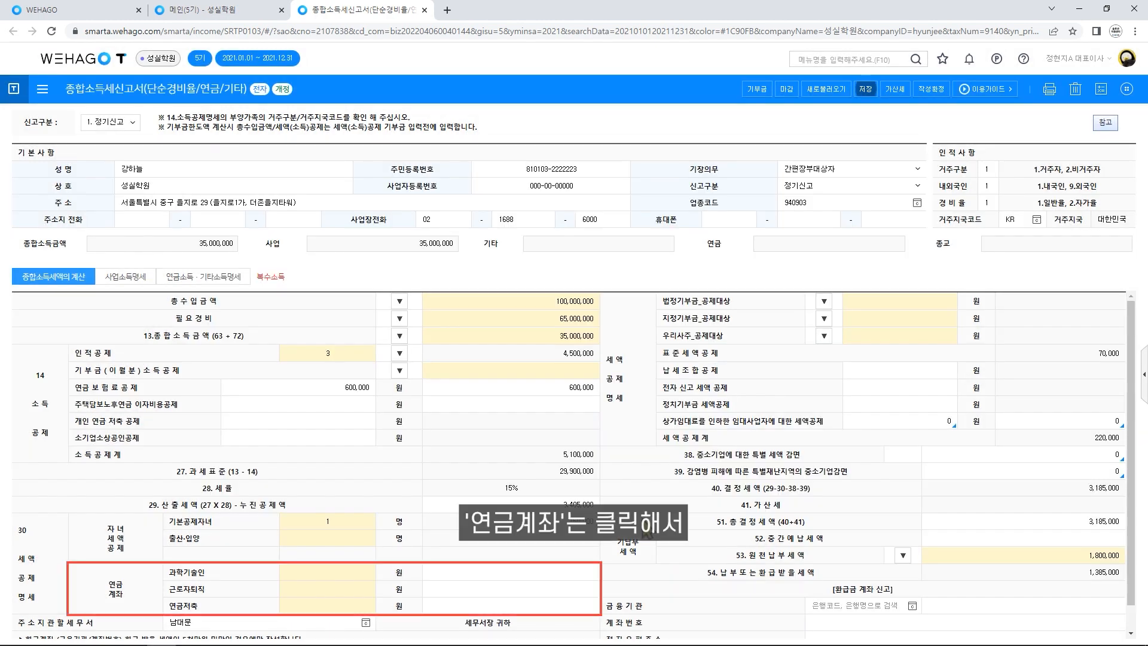
left_click(369, 572)
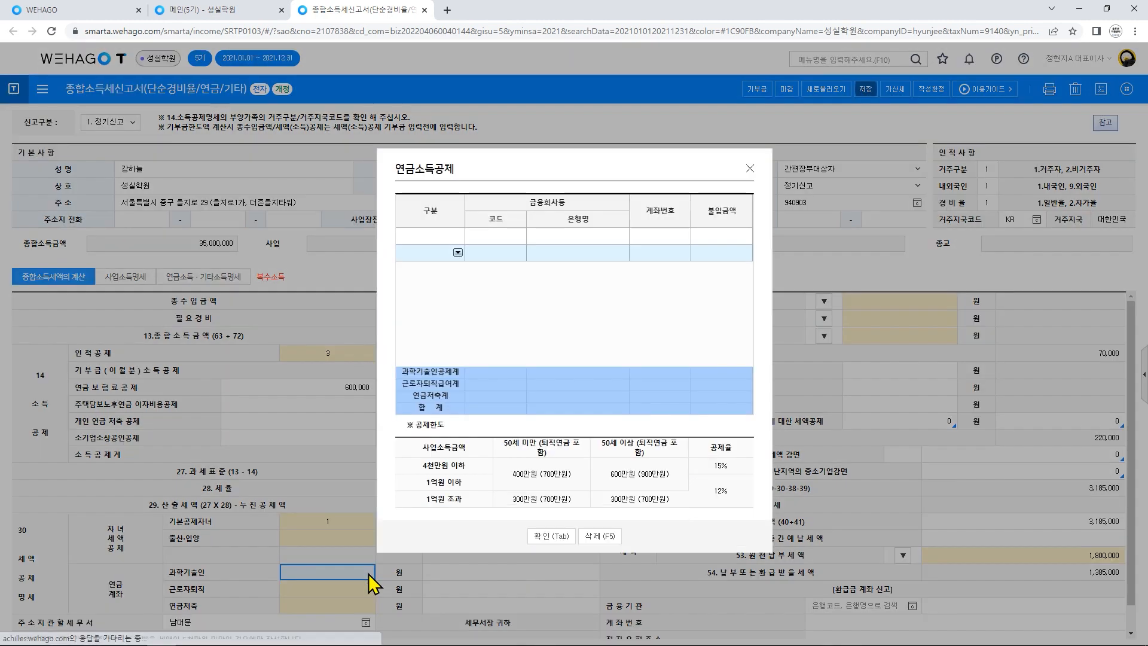
left_click(550, 535)
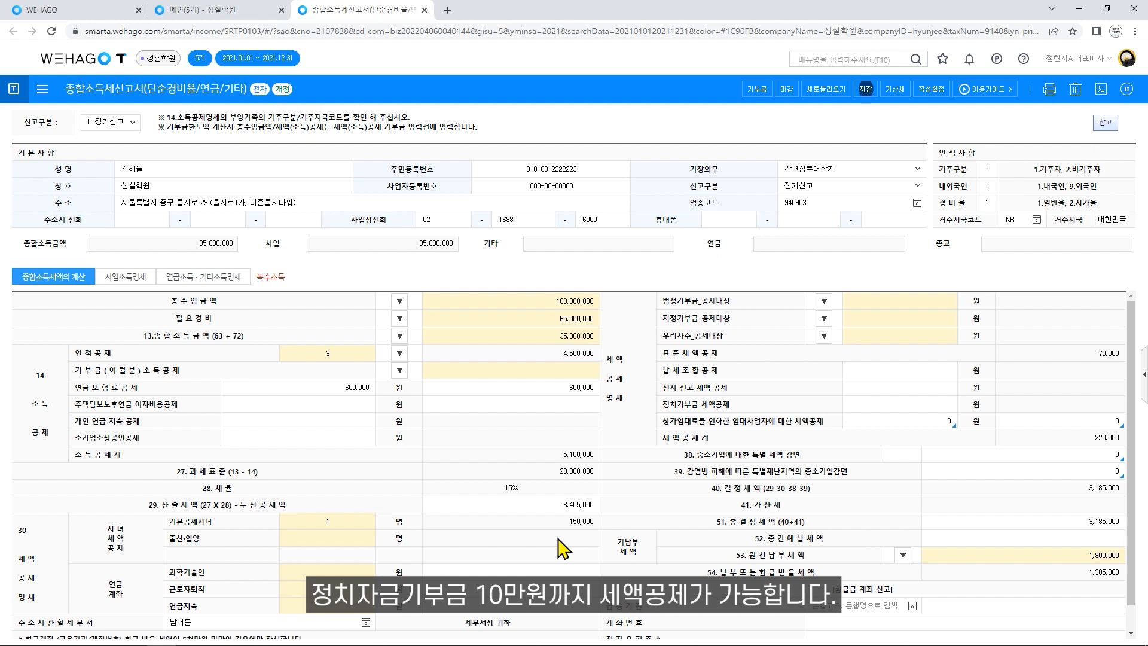
Save the tax return and open the donation statement (기부금명세서).
left_click(864, 89)
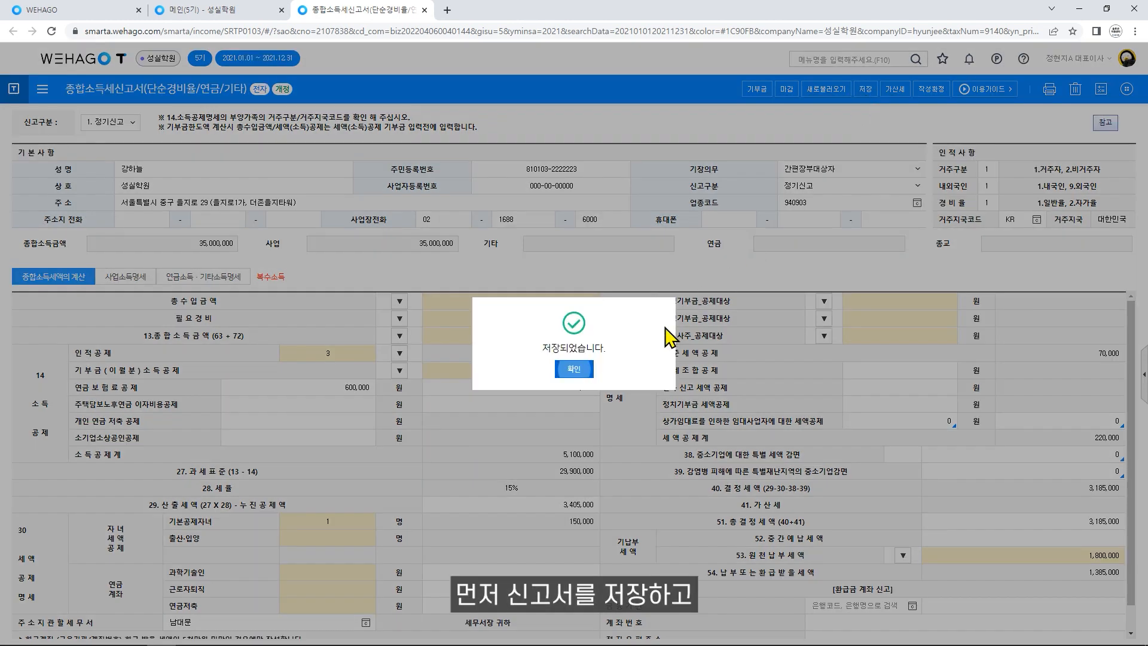
left_click(587, 368)
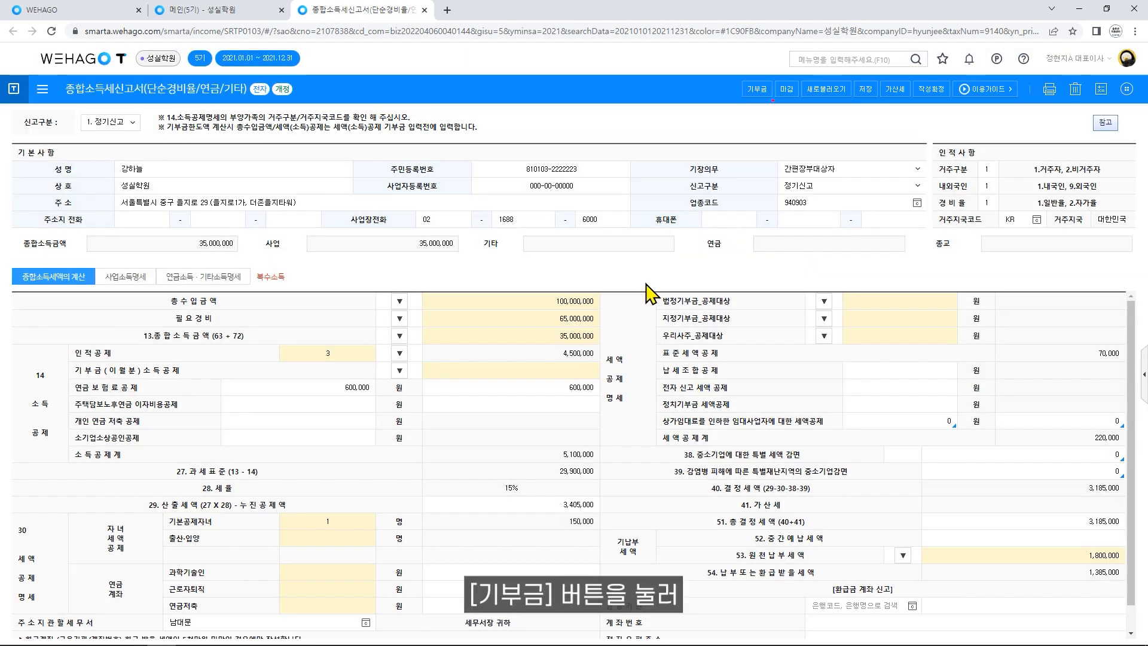
left_click(756, 89)
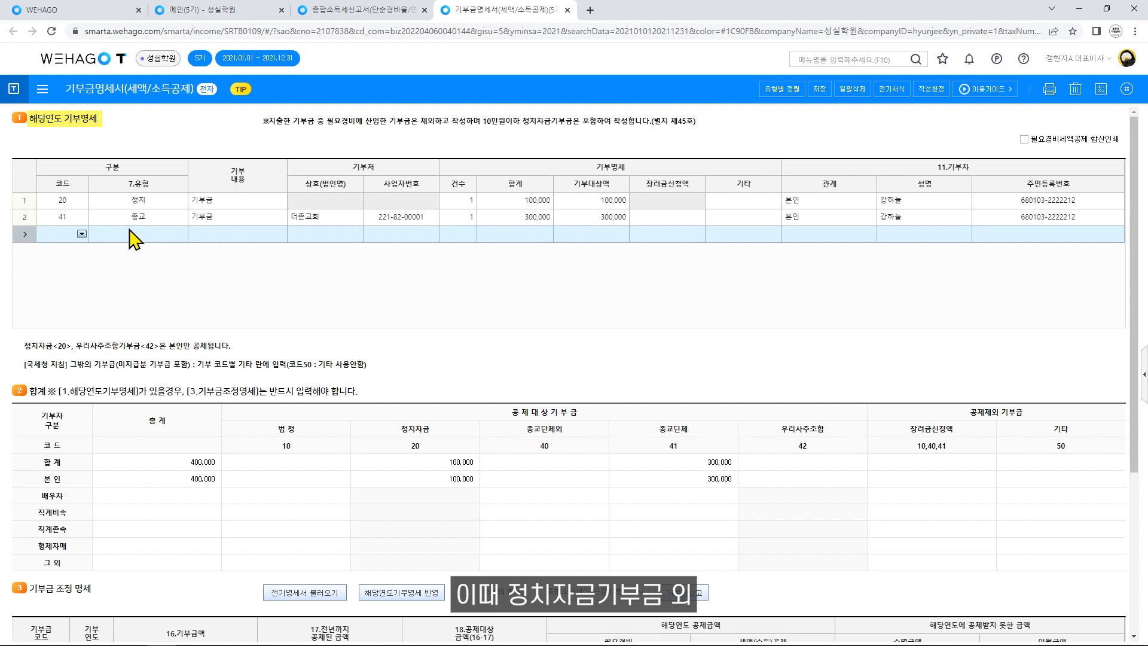
Carry 2021 donations into the adjustment table: code 20 at 100,000 and code 41 at 300,000.
left_click(82, 218)
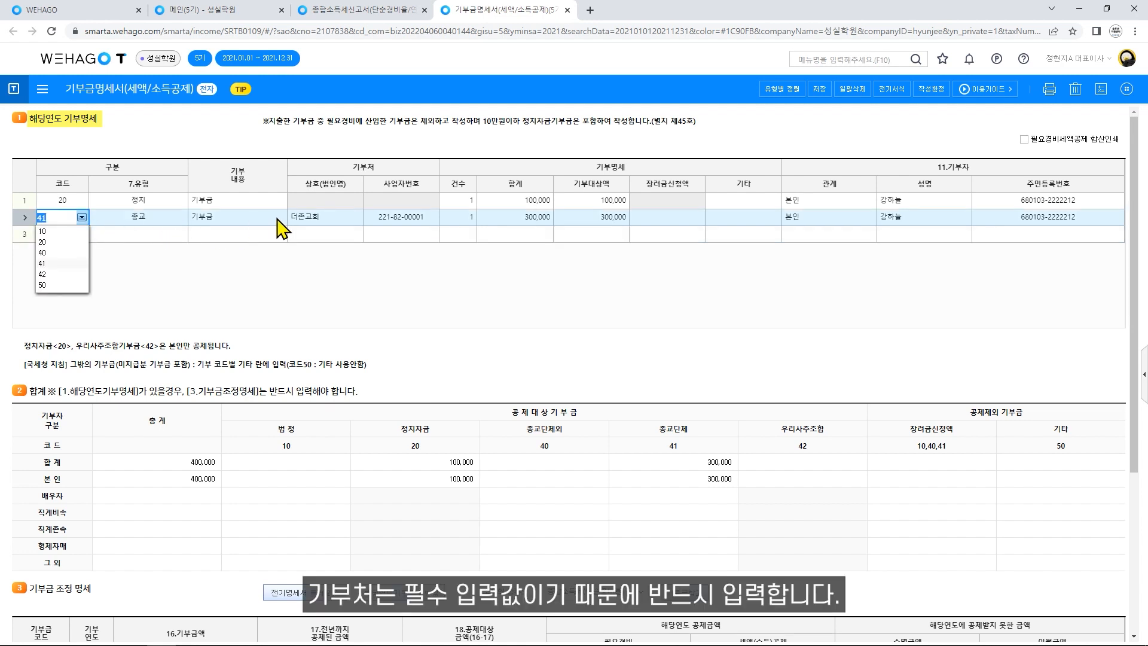
left_click(324, 227)
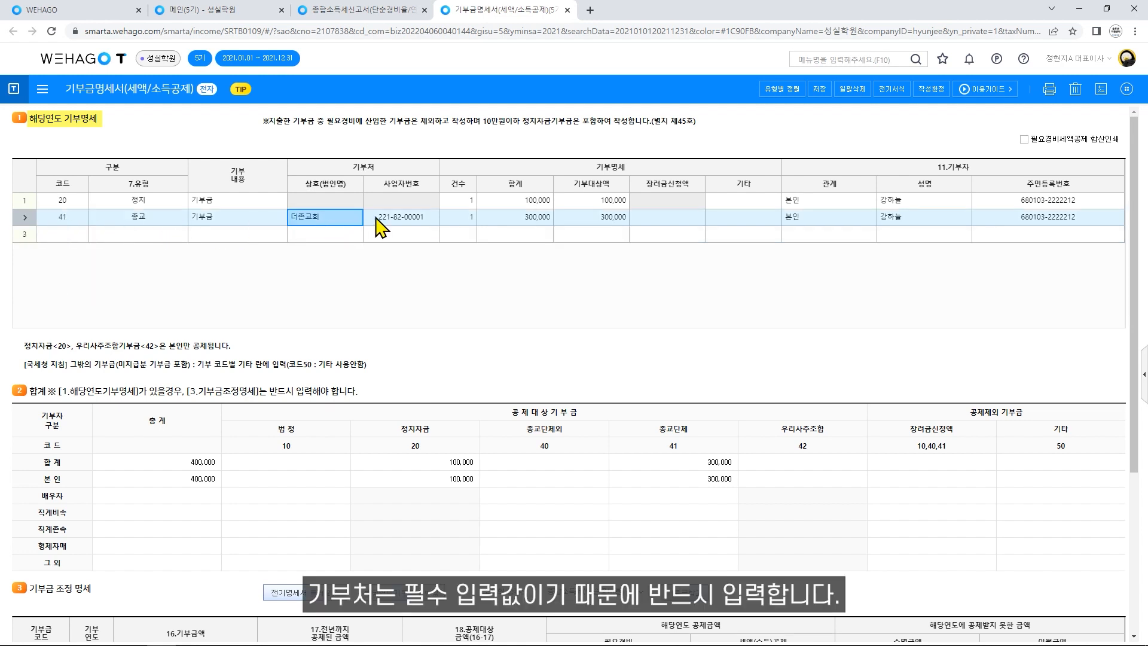
left_click(430, 221)
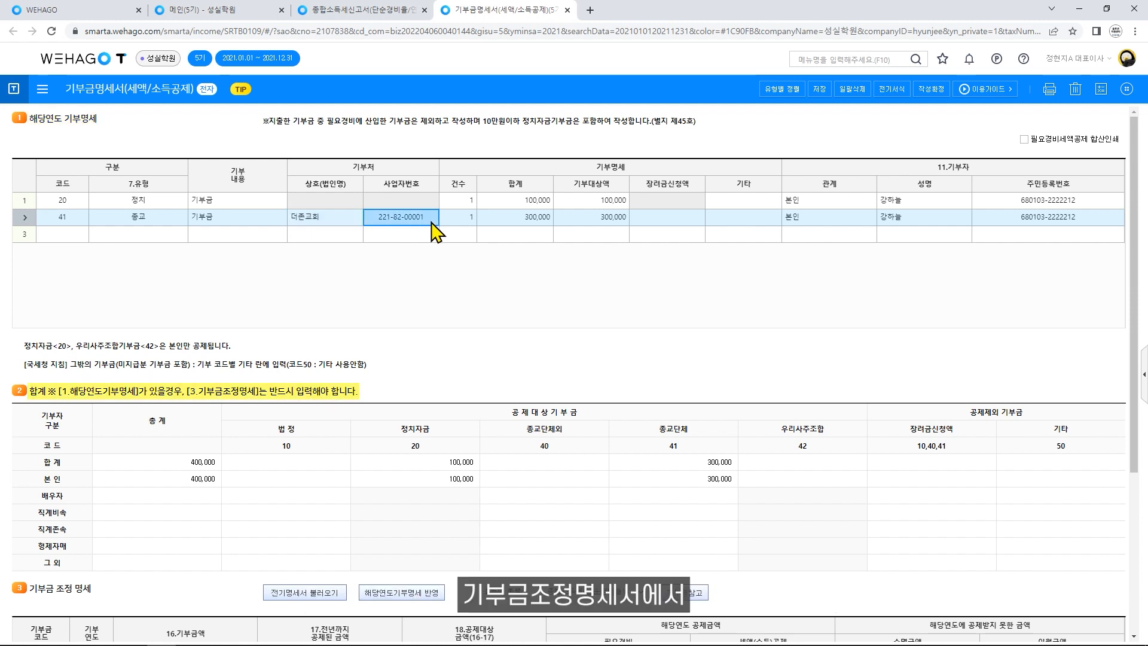
scroll(435, 230, "down", 3)
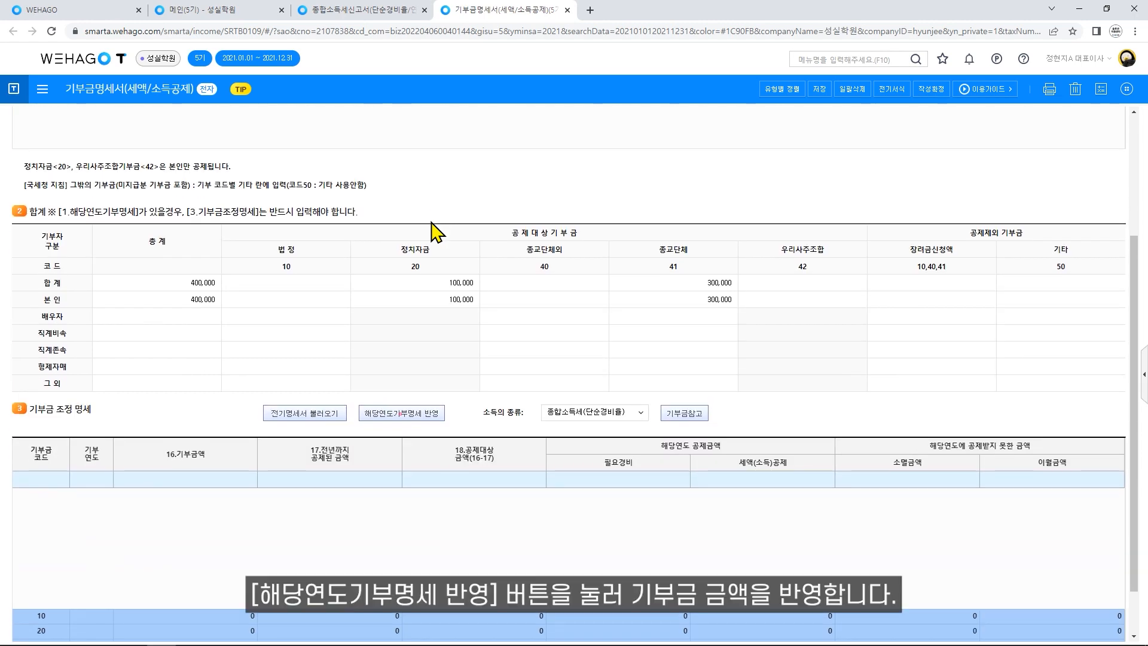
left_click(435, 422)
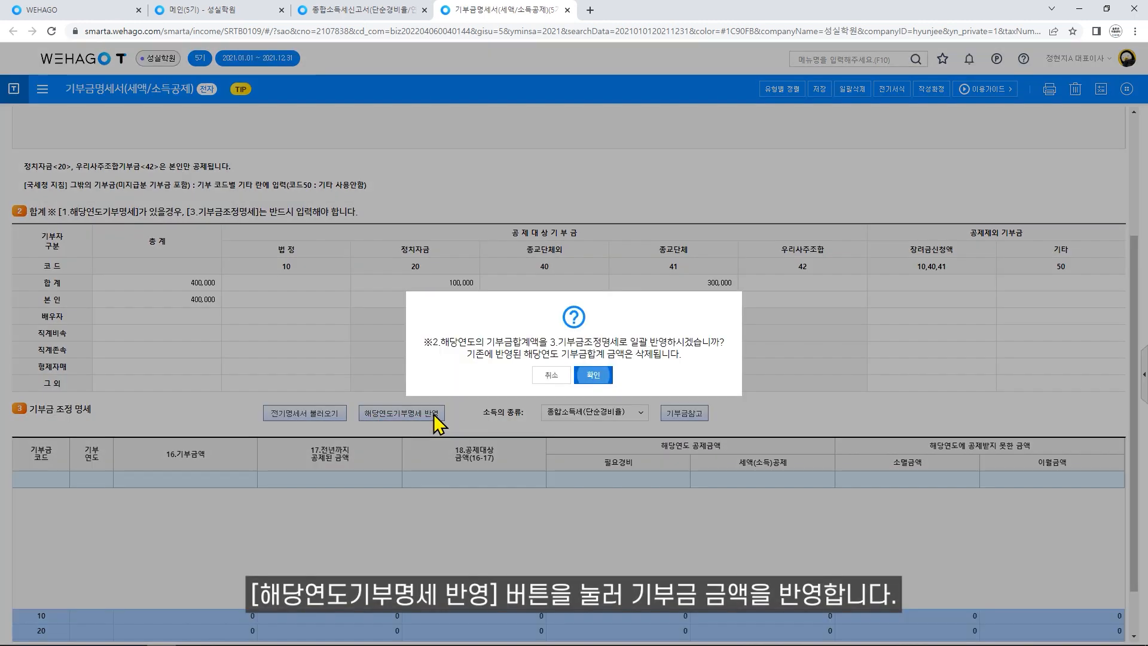
left_click(592, 375)
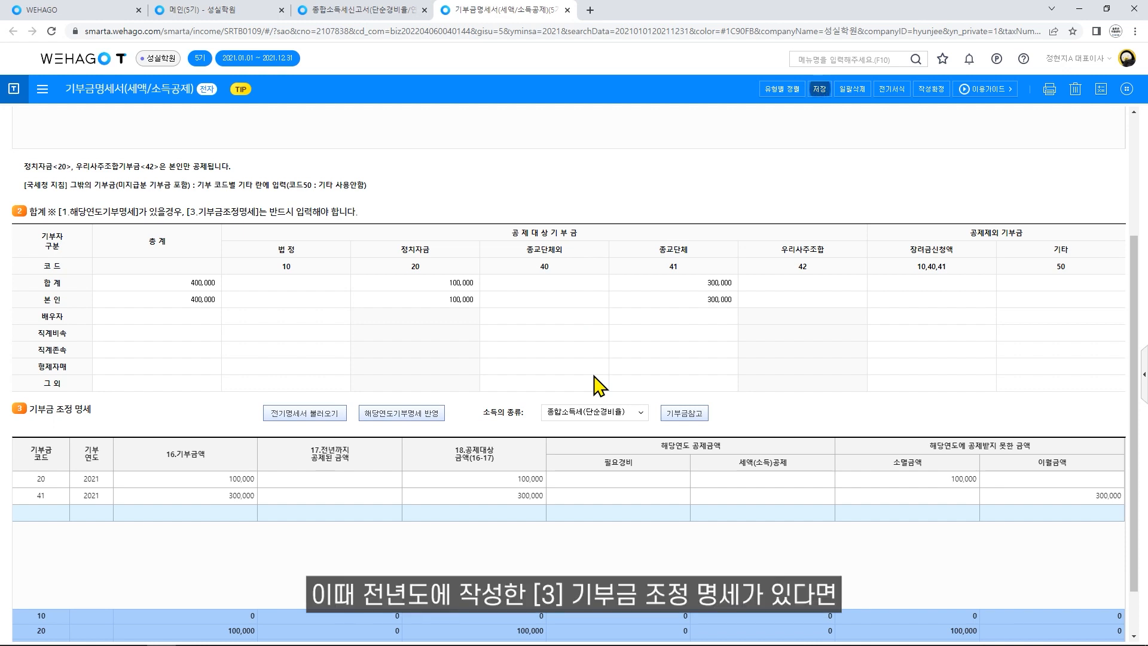
Load the donation statement without prior-year carry-over and set the income type to simple expense rate.
left_click(329, 414)
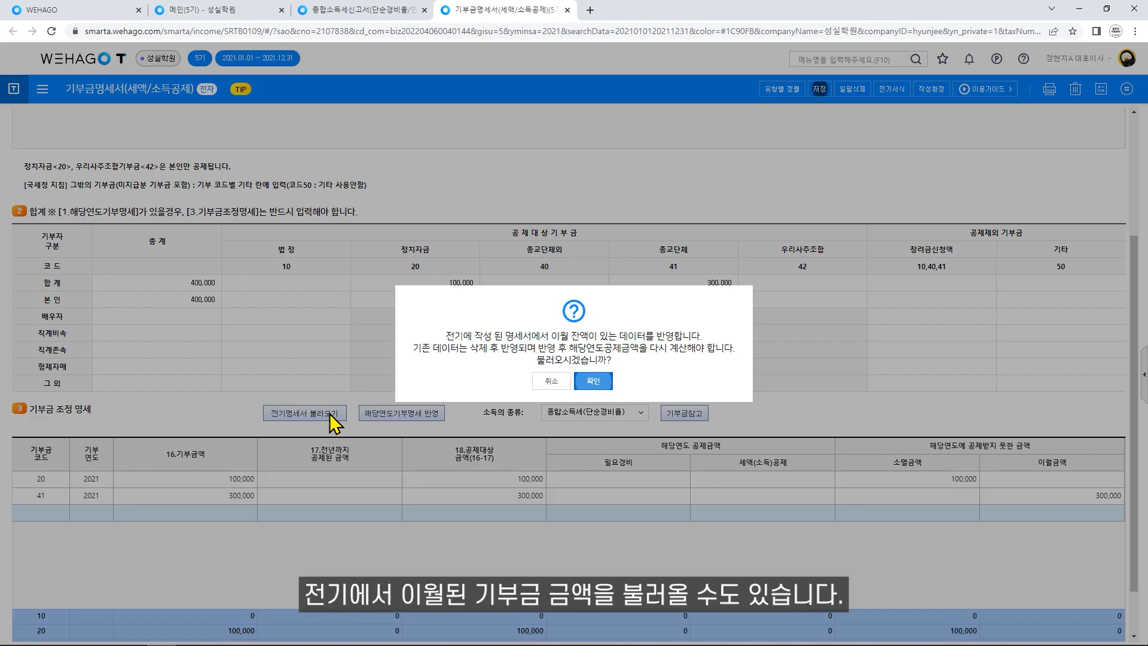
left_click(560, 383)
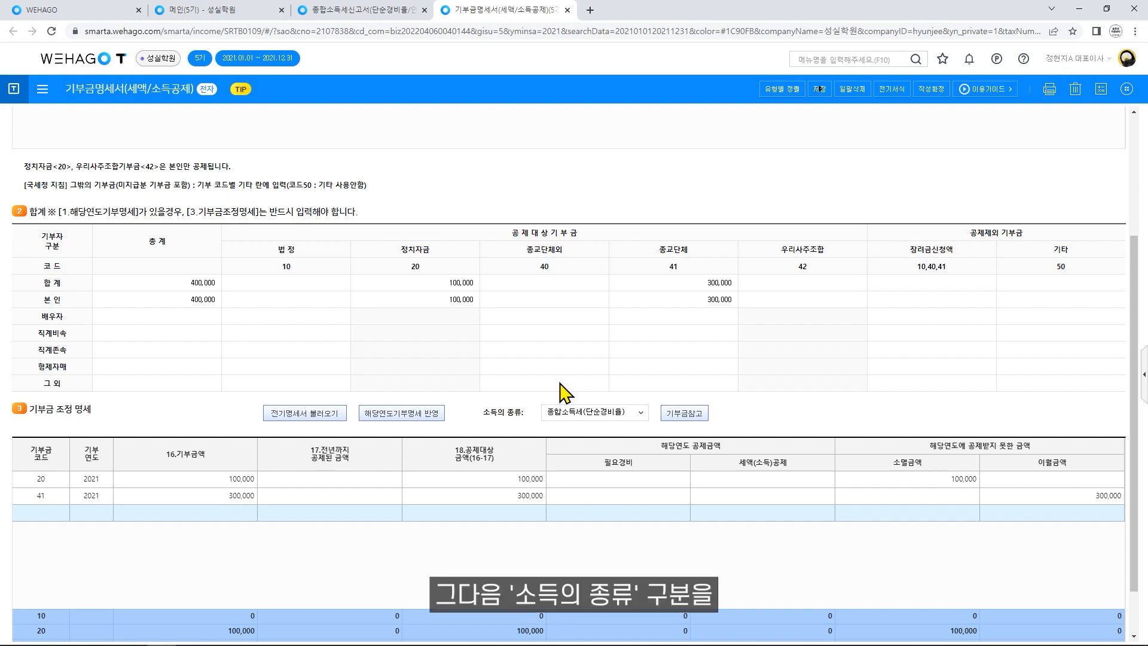
left_click(645, 416)
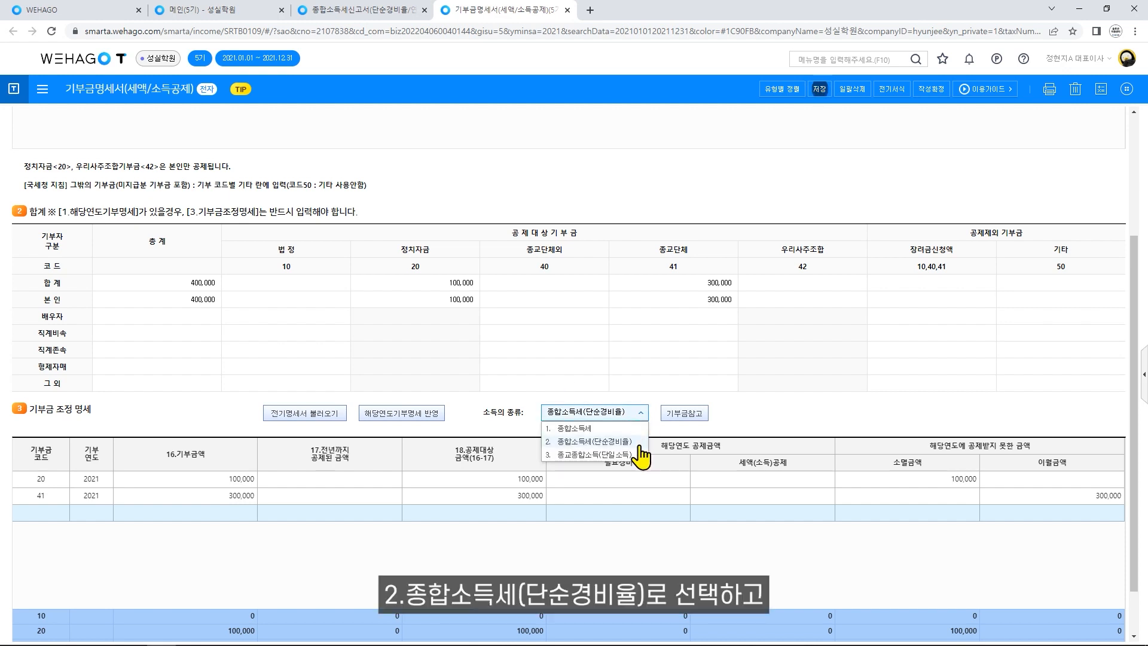
left_click(639, 444)
left_click(593, 372)
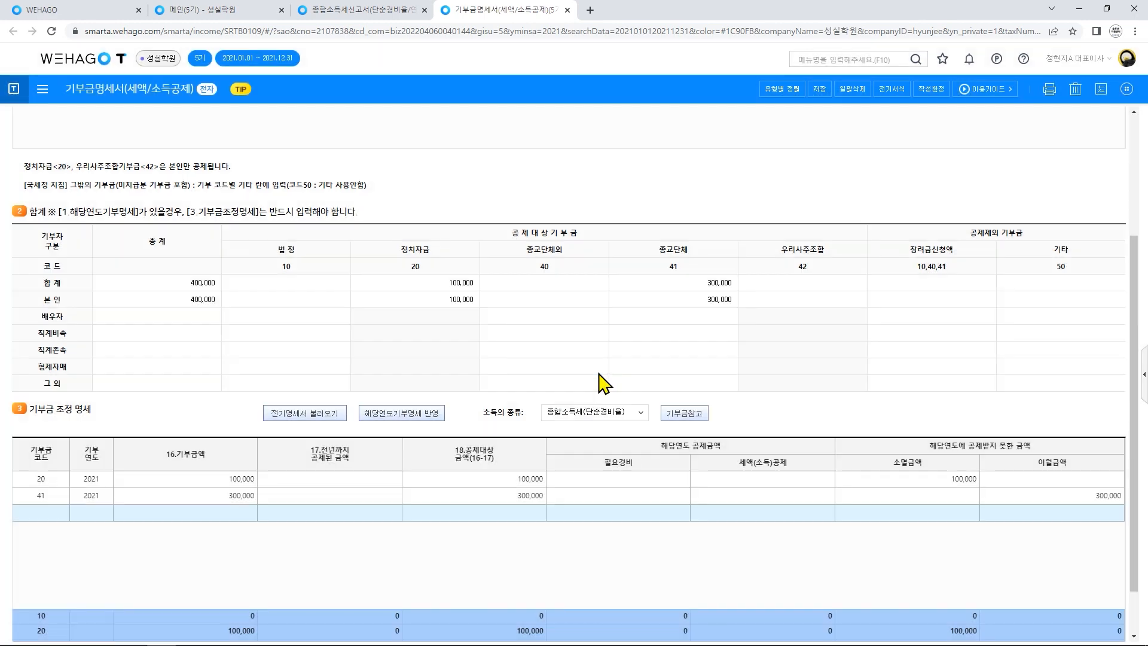
Apply the 100,000 and 300,000 donation credits from 기부금참고 and save the statement.
left_click(680, 414)
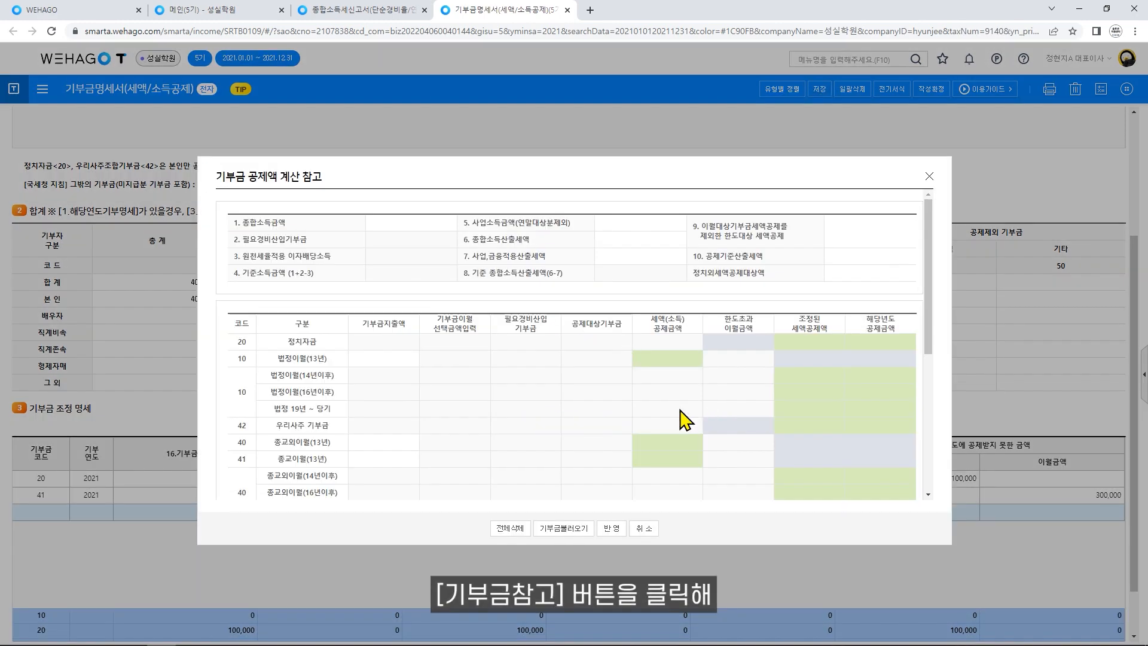
scroll(679, 417, "down", 10)
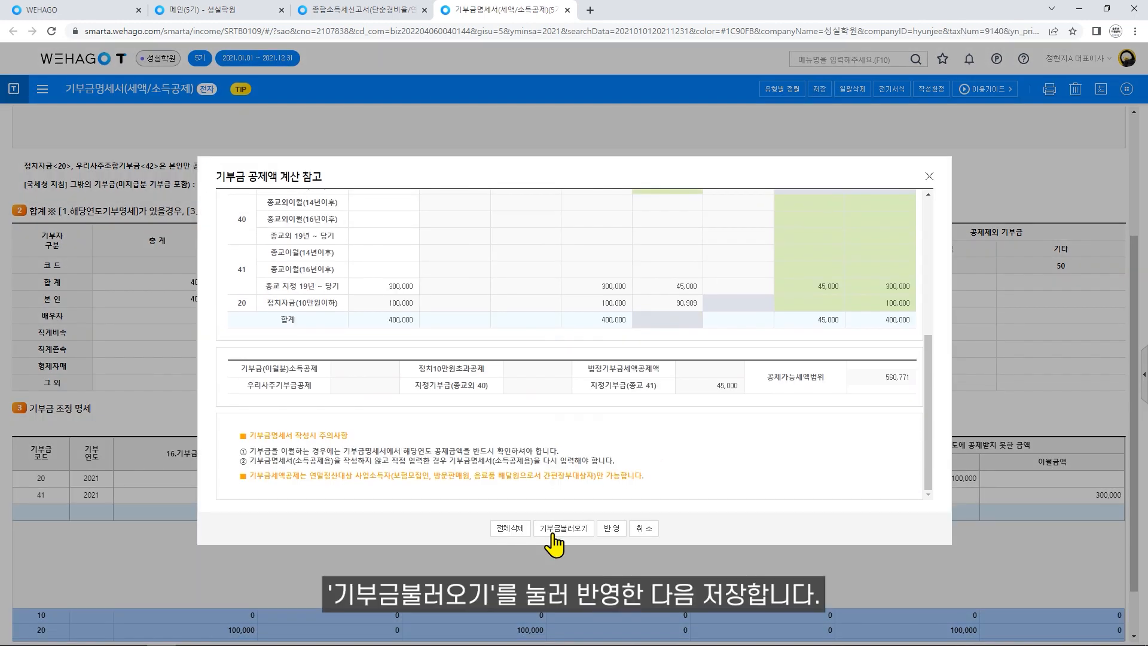
left_click(611, 528)
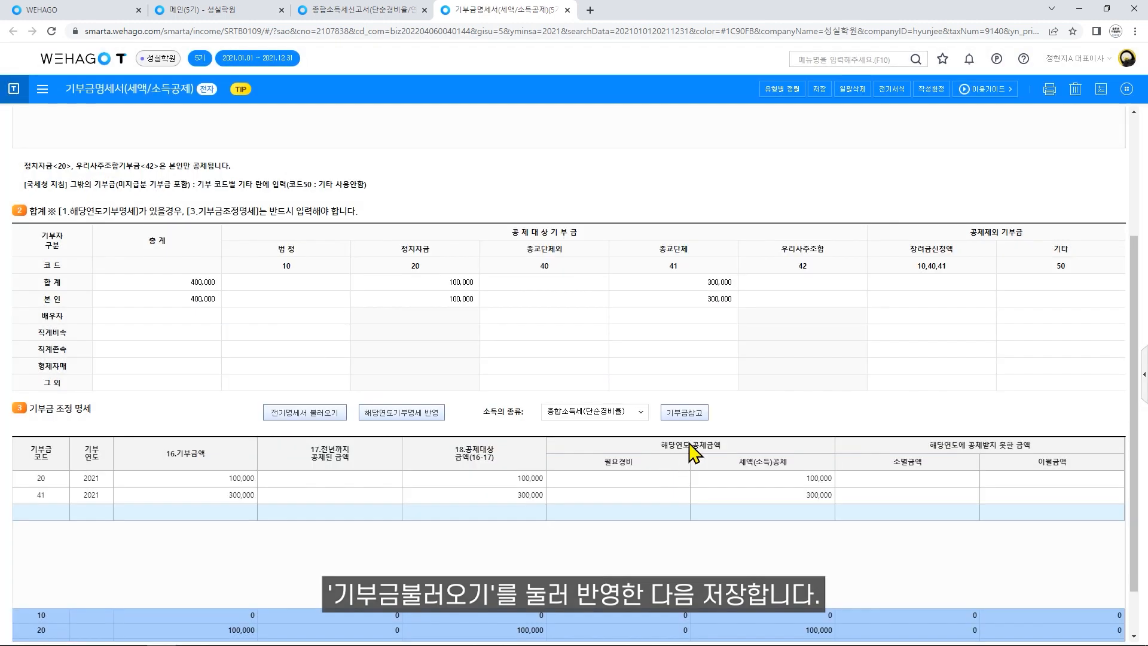
left_click(817, 90)
left_click(577, 365)
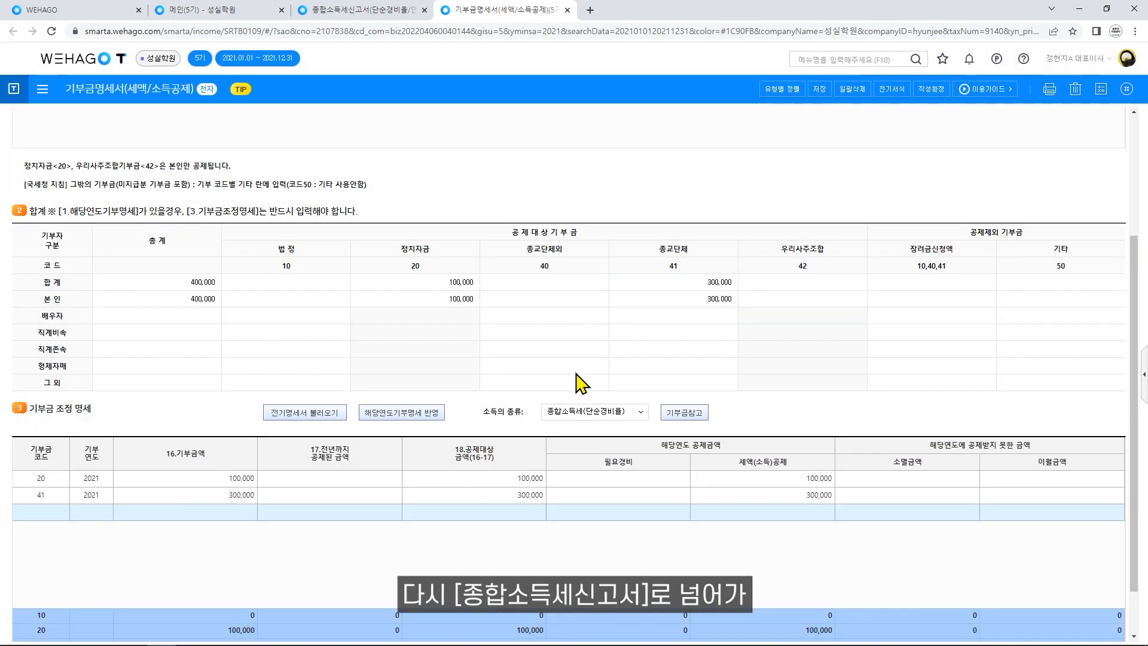
left_click(359, 10)
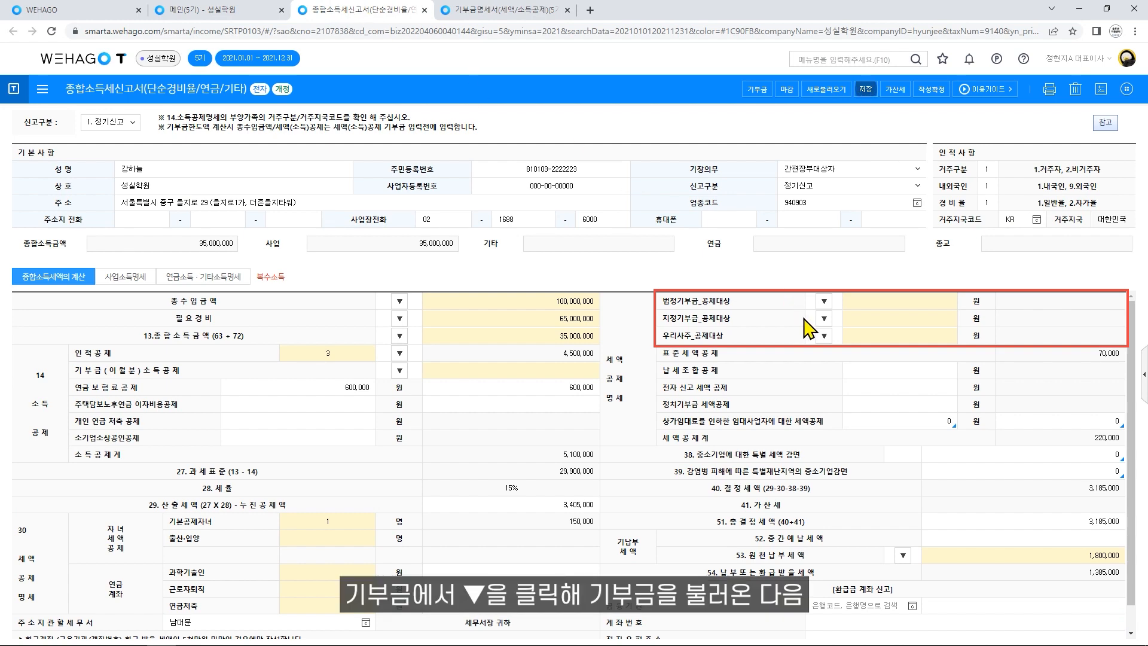
Pull in the 300,000 designated donation for a 45,000 credit plus a 90,909 political credit.
left_click(825, 323)
scroll(825, 335, "down", 5)
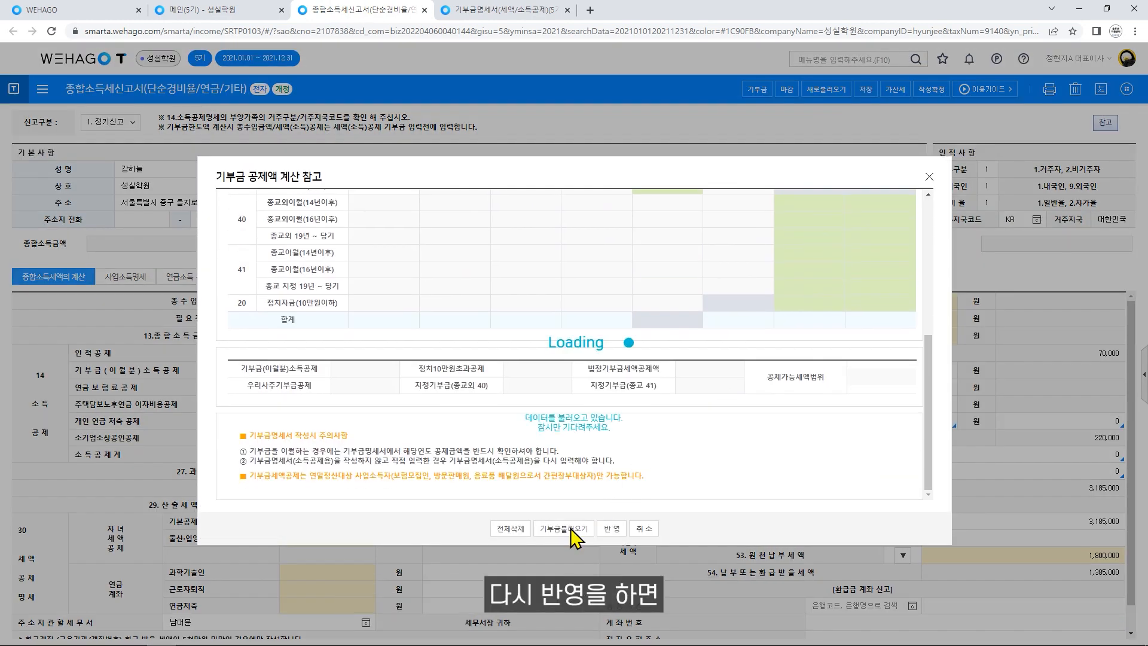
left_click(615, 531)
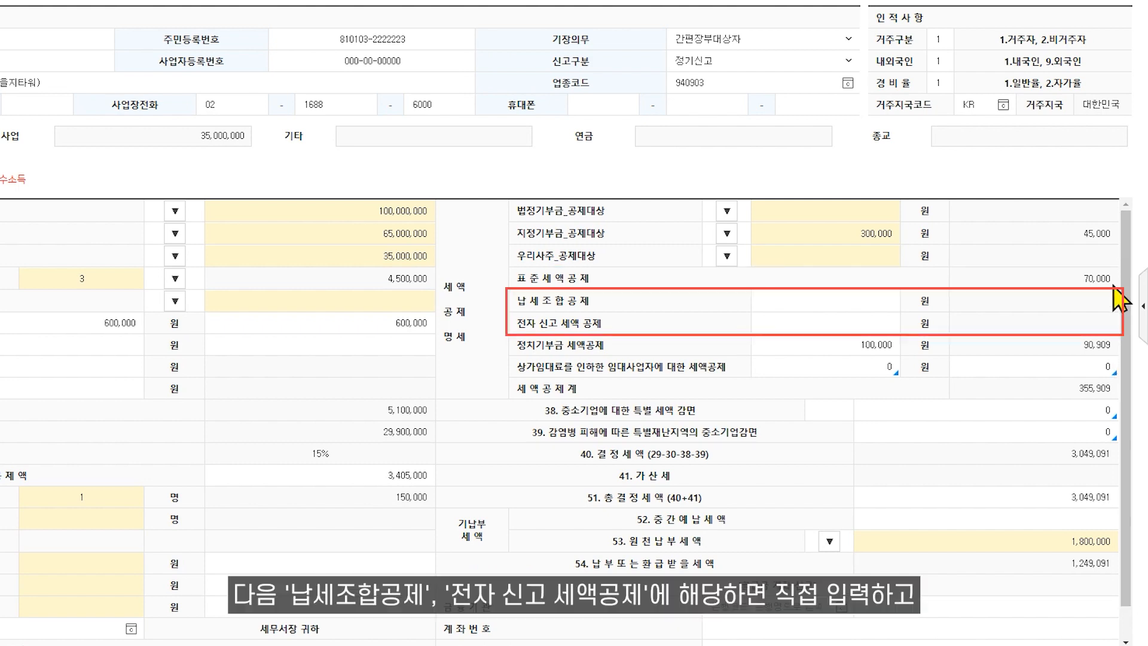
left_click(891, 306)
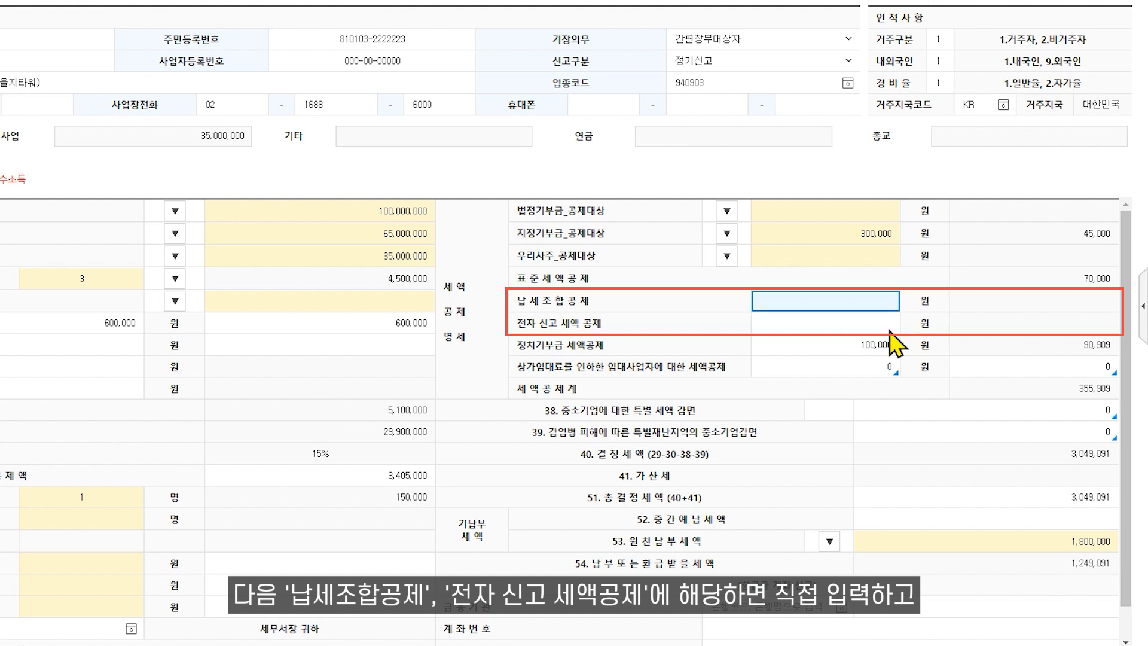
left_click(888, 326)
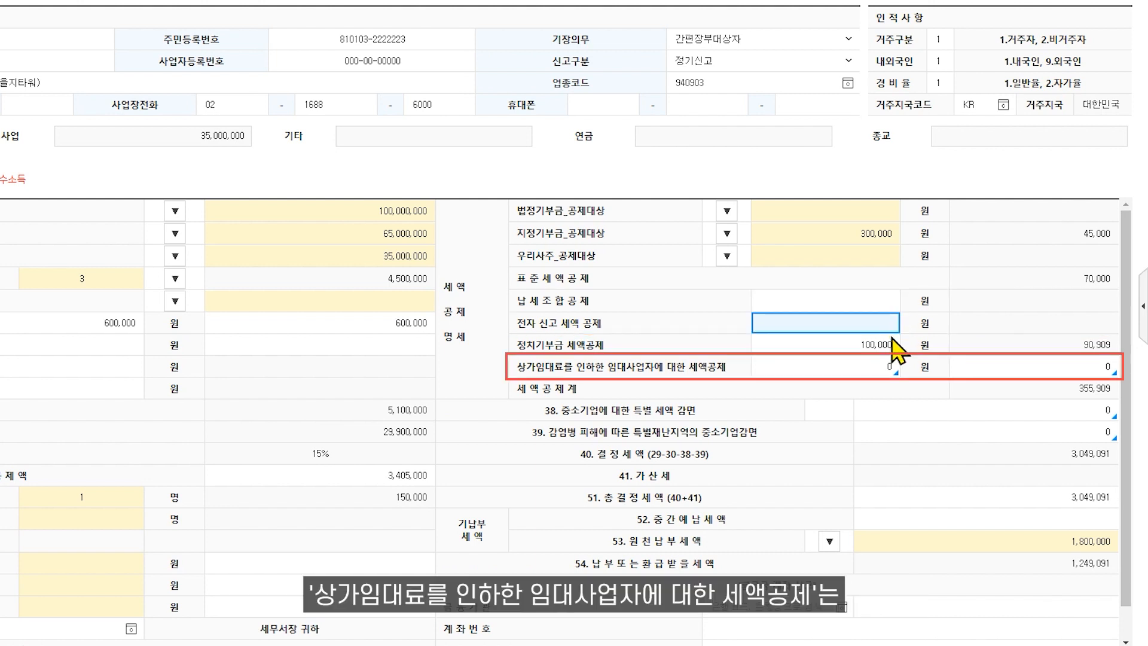
left_click(894, 373)
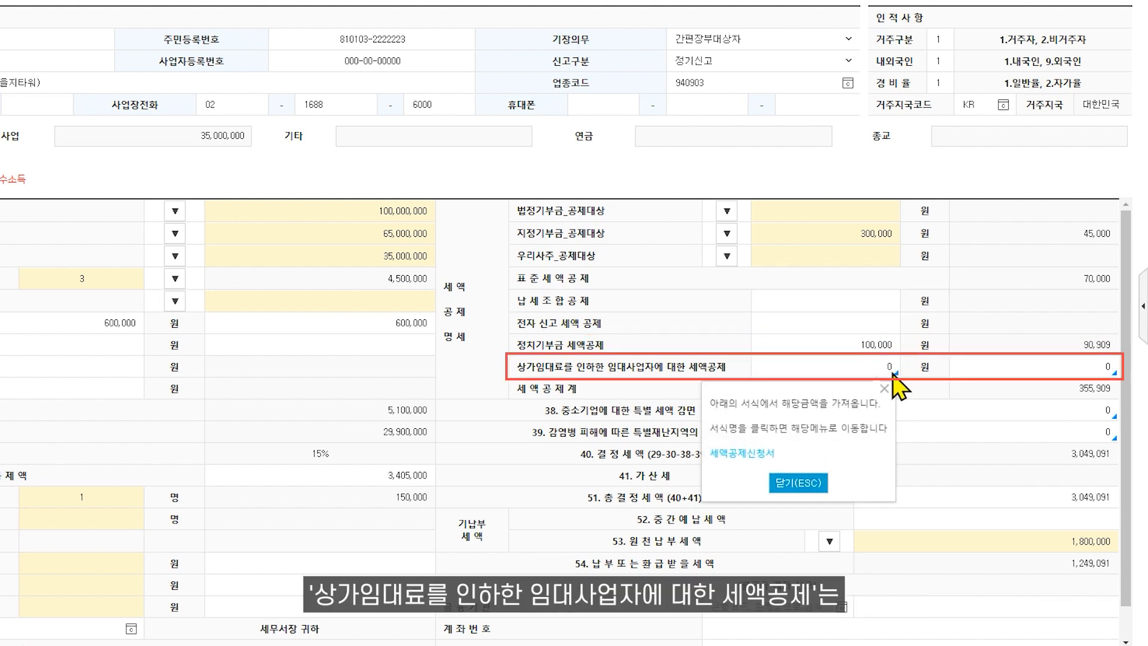
left_click(874, 368)
type("100000")
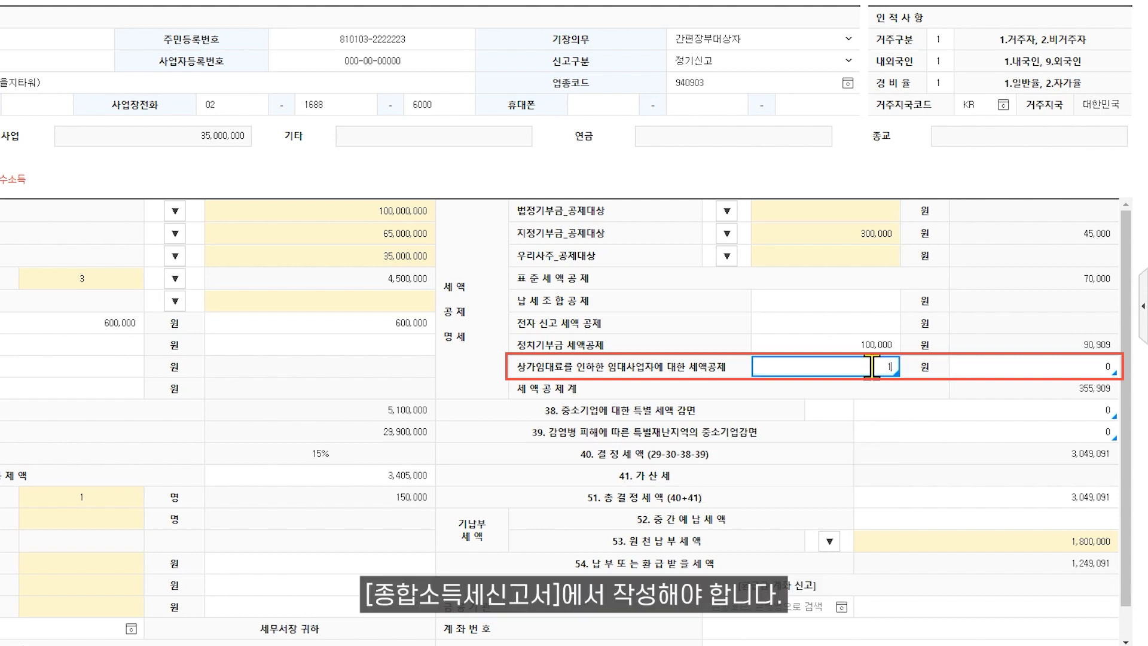
key("Return")
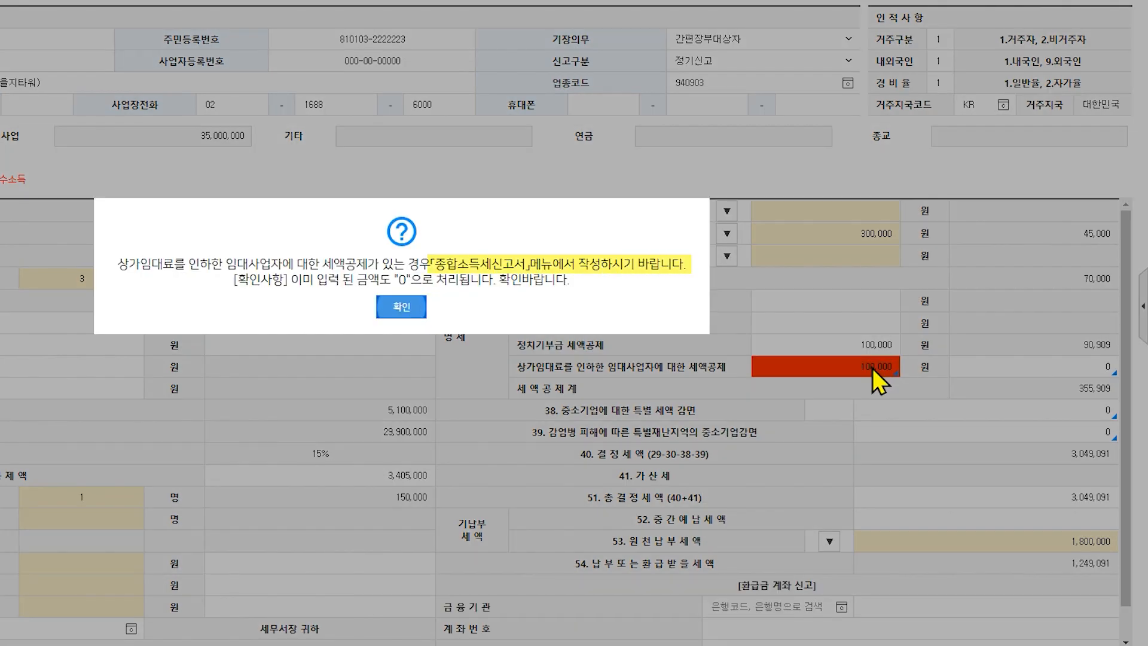
left_click(401, 310)
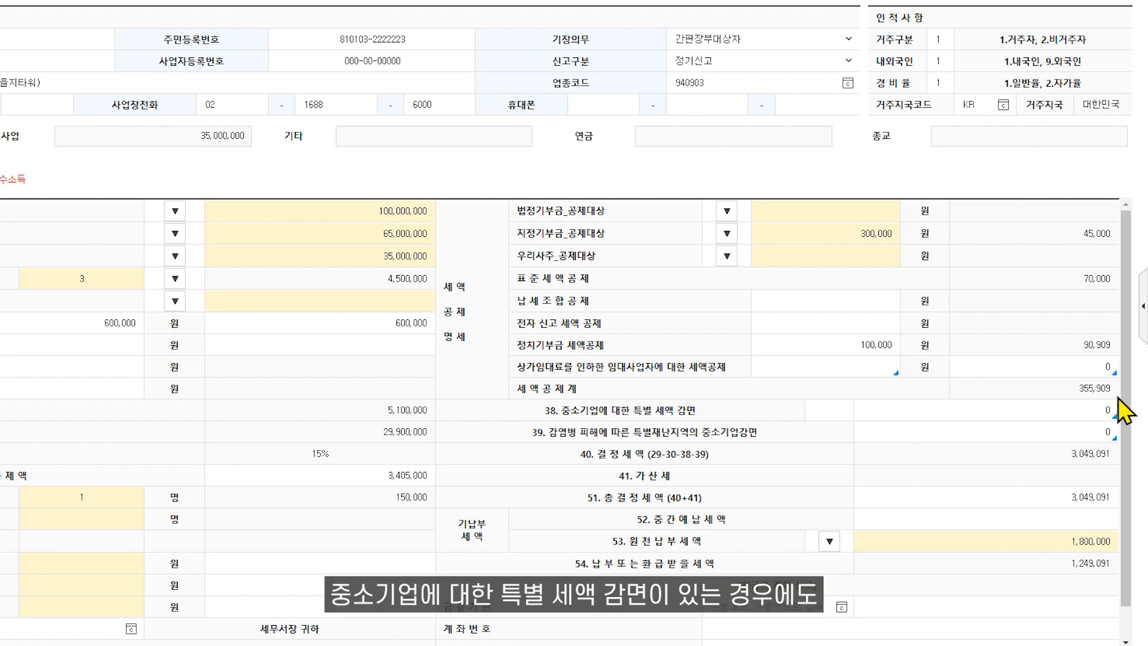
left_click(1107, 414)
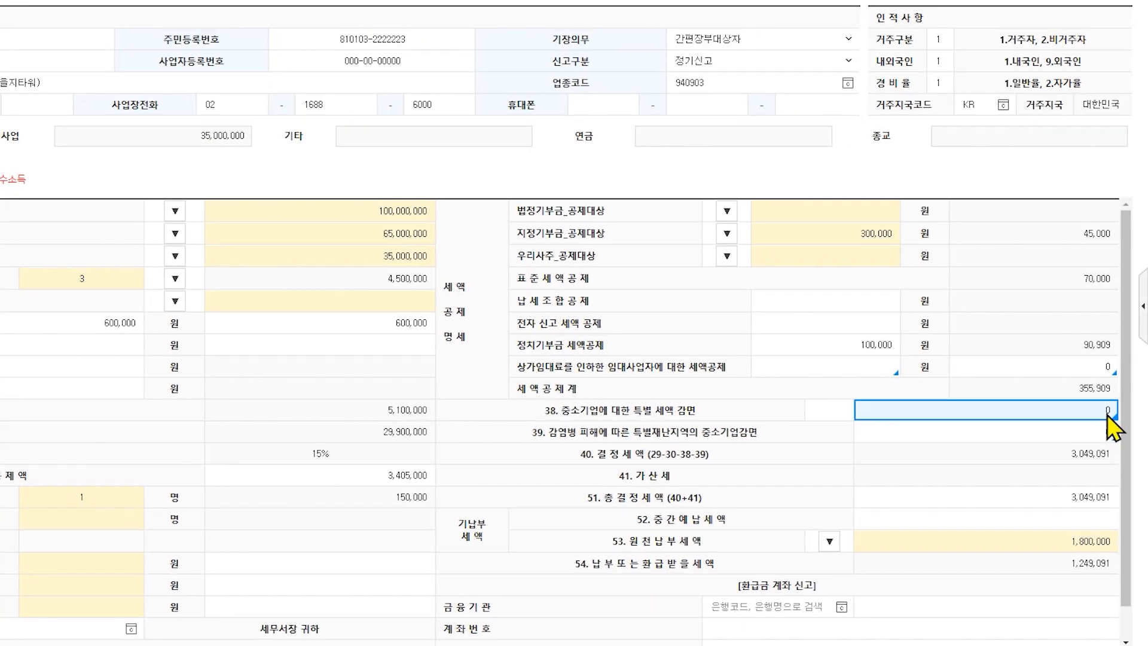
left_click(1103, 438)
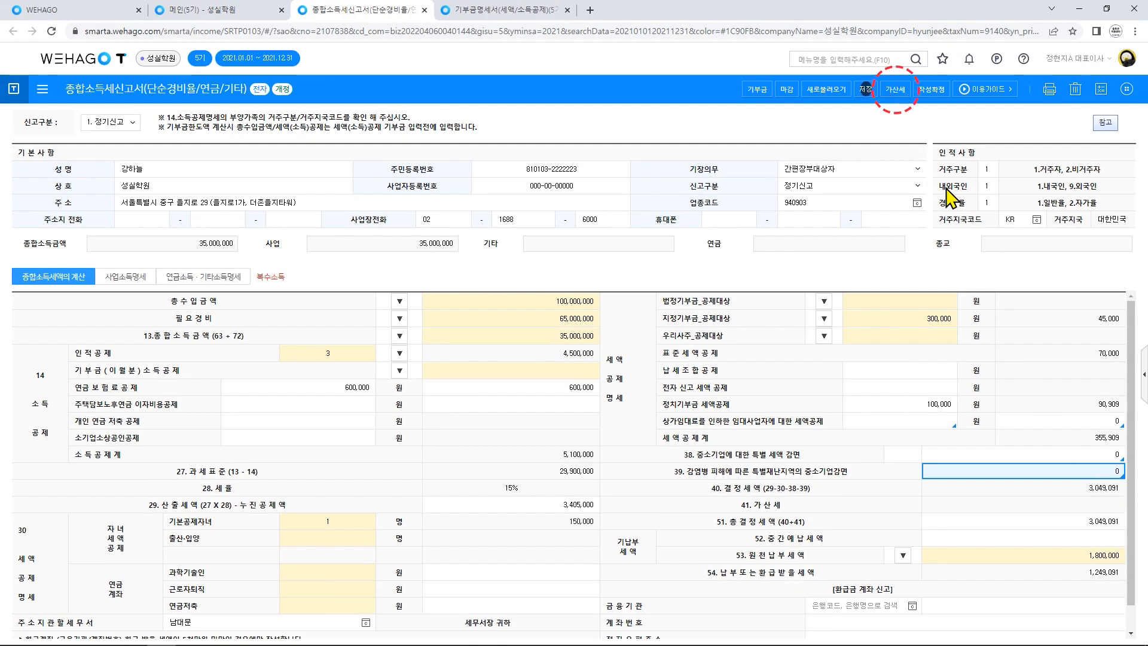
Check that the penalty tax totals 0, then save the return with 1,249,091 payable.
left_click(895, 94)
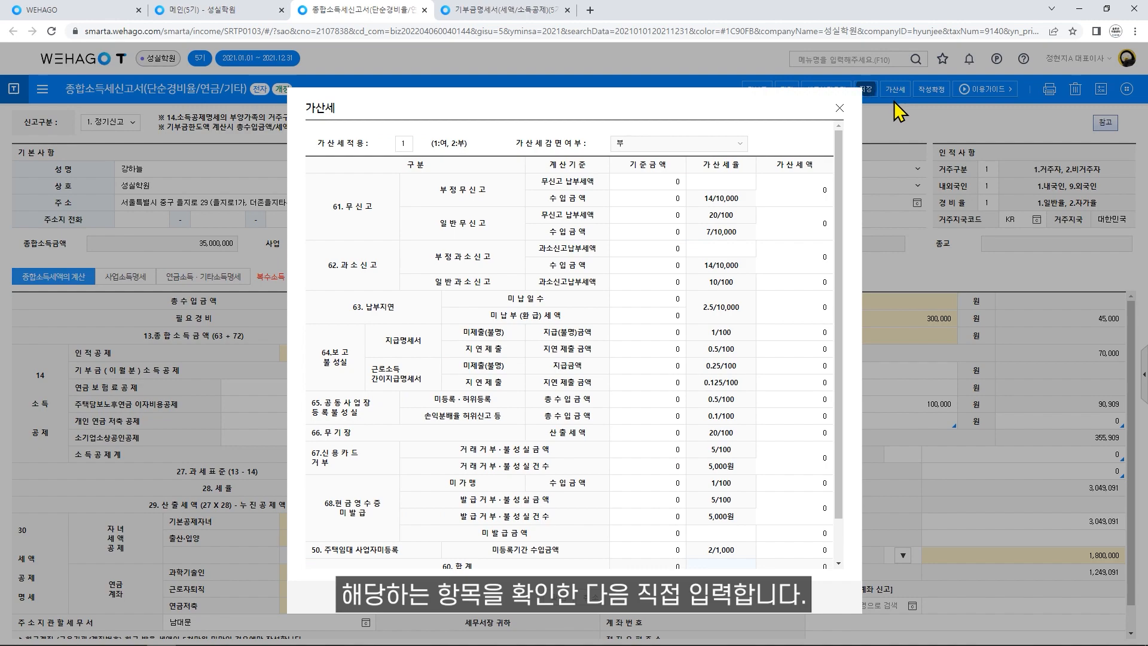
scroll(837, 179, "down", 1)
left_click_drag(843, 203, 838, 236)
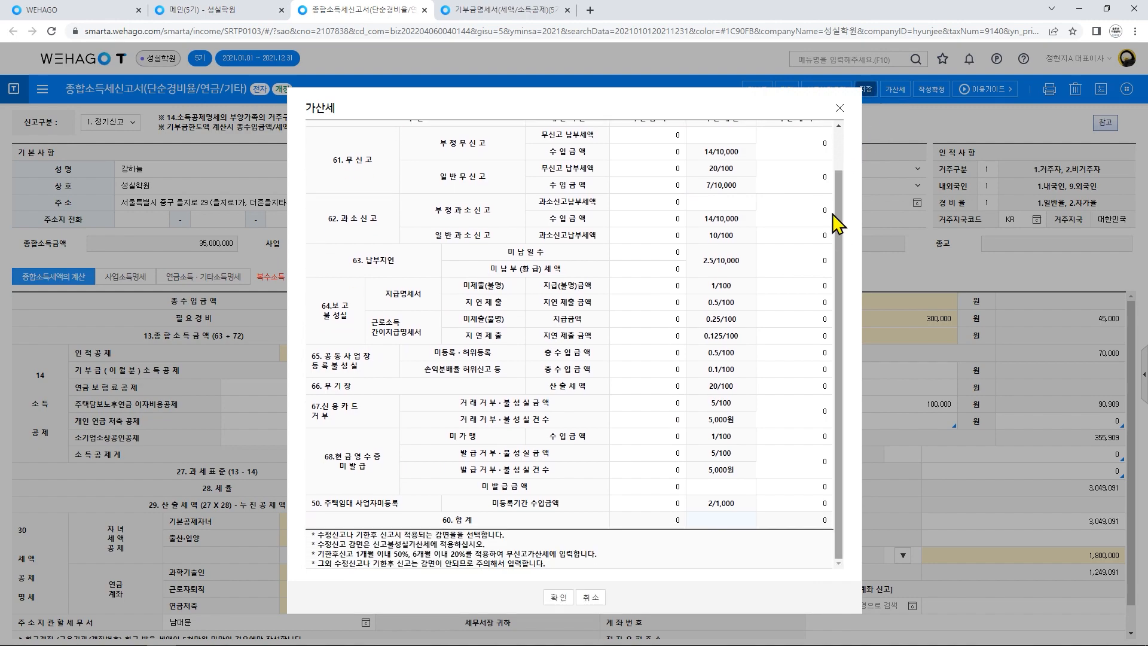
left_click(837, 110)
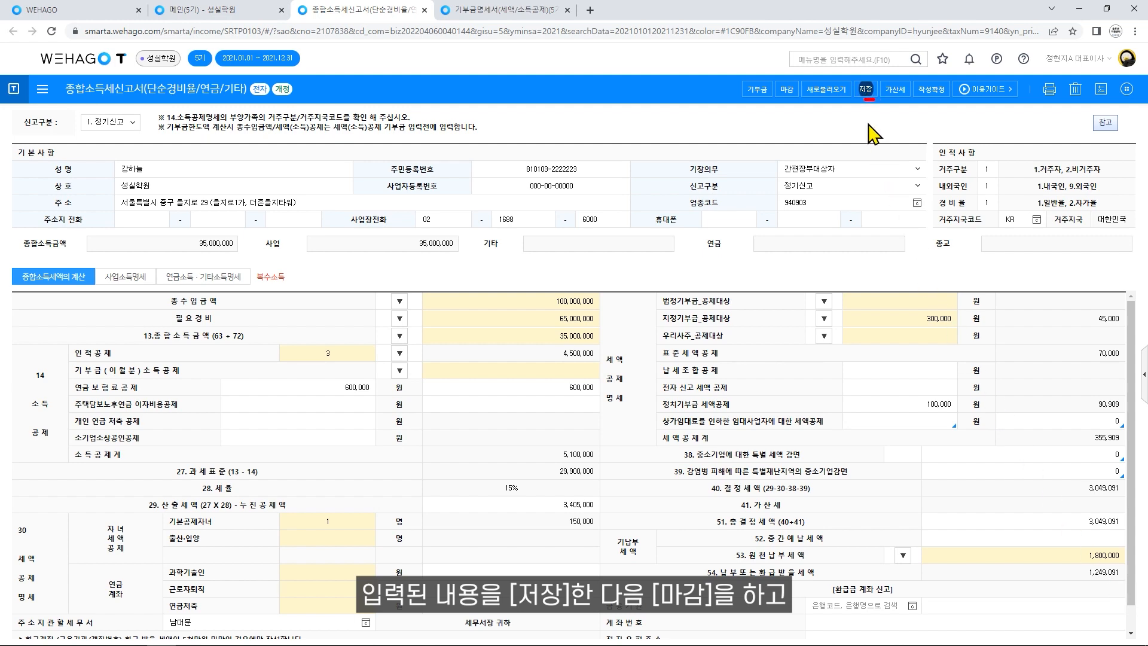
left_click(864, 92)
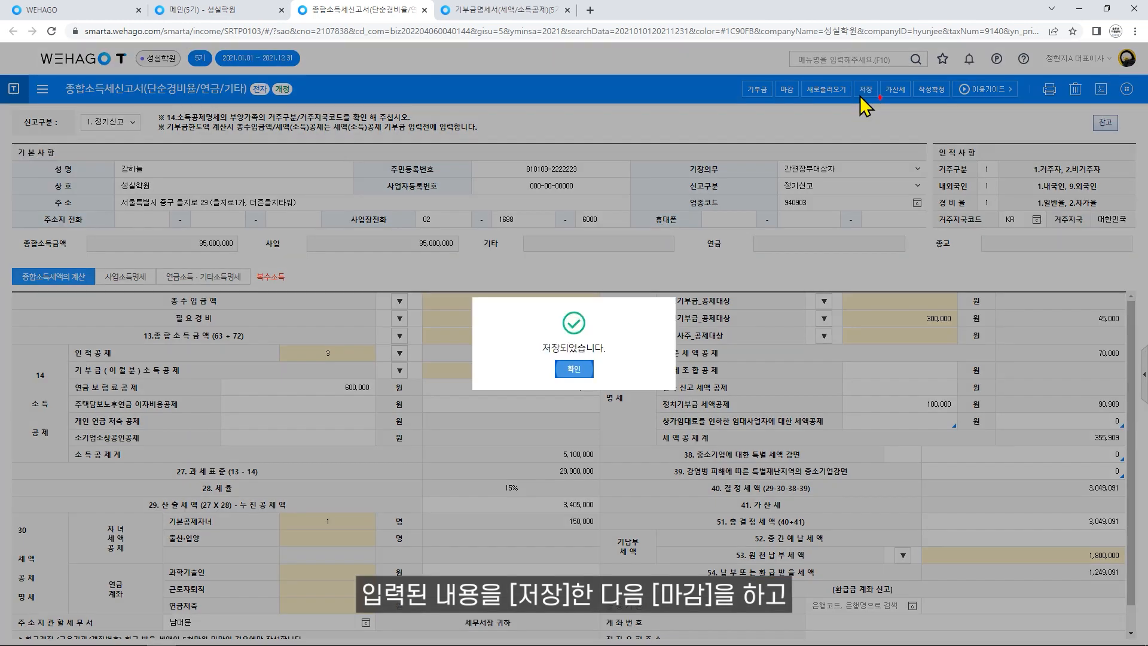
left_click(572, 369)
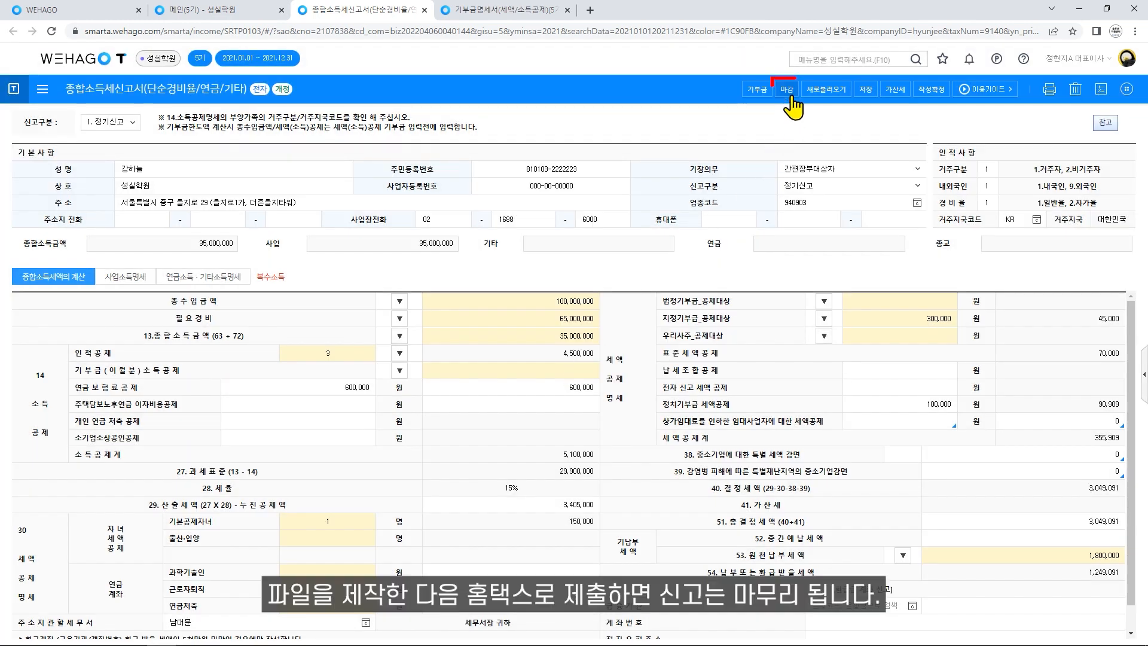